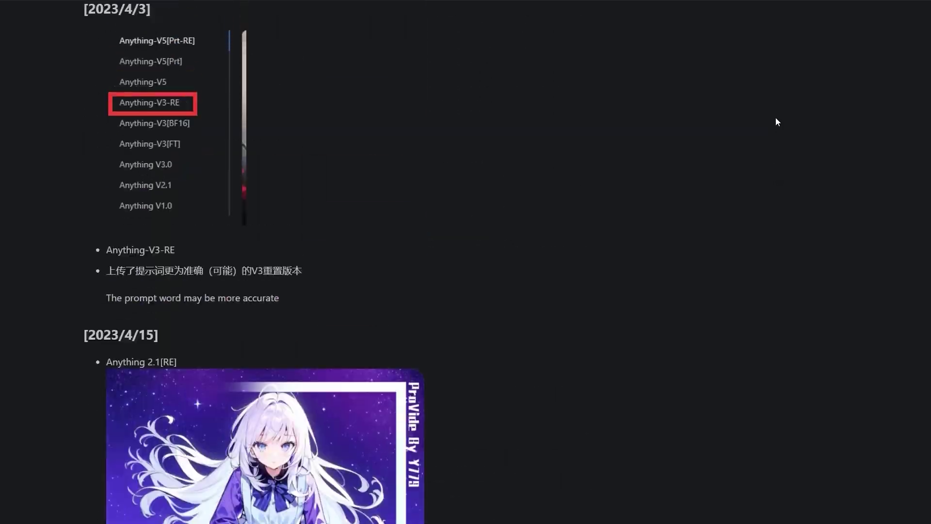
# Show the red-haired woman portrait in the snowy forest enlarged full-screen.
pyautogui.scroll(15, 776, 92)
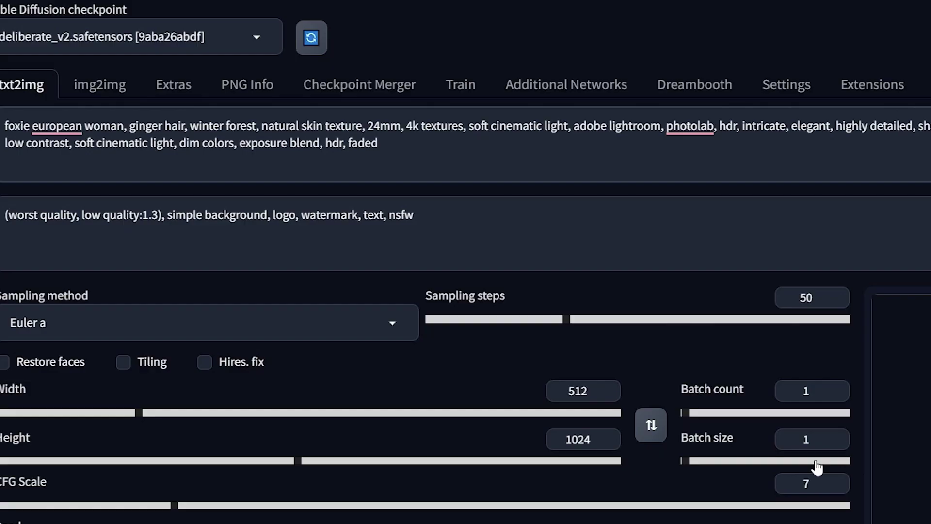
pyautogui.click(536, 262)
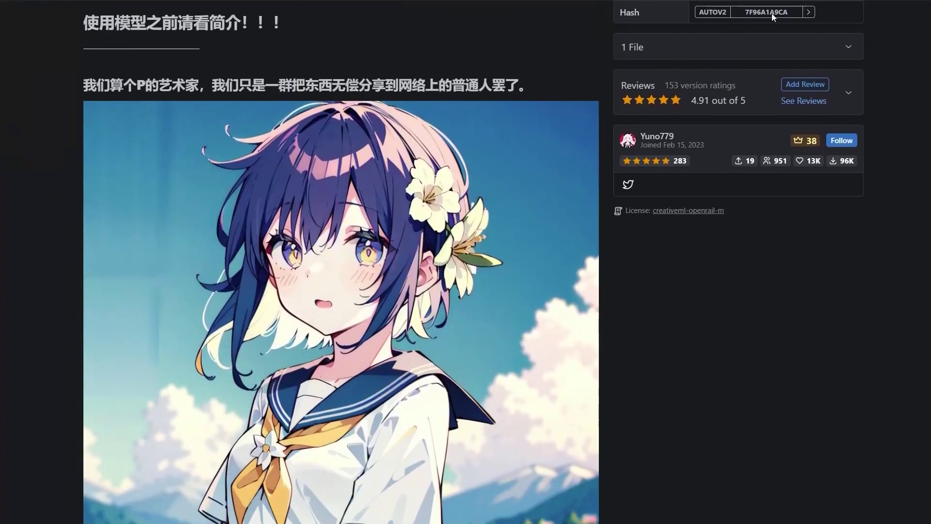
# Scroll through the Anything V5 Civitai update log to match hash 7f96a1a9ca.
pyautogui.scroll(-9, 772, 13)
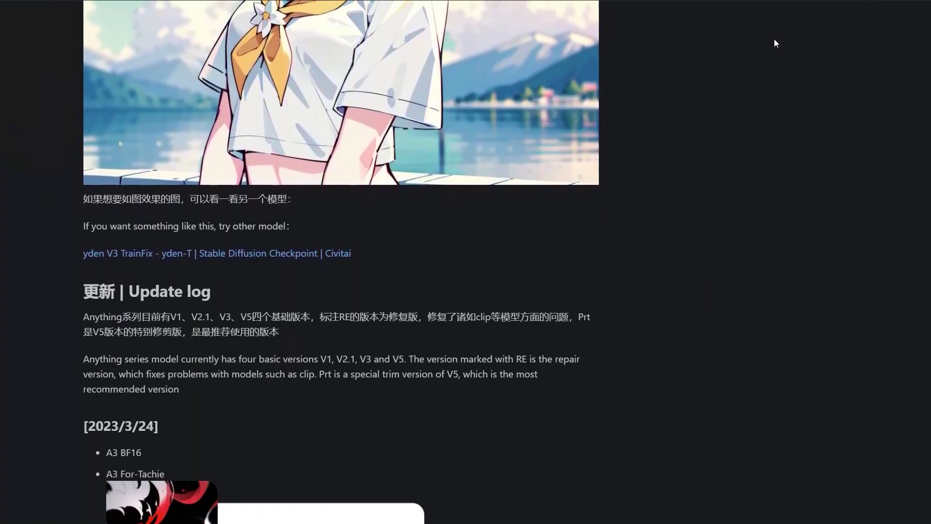
pyautogui.scroll(-10, 775, 42)
pyautogui.scroll(-10, 775, 146)
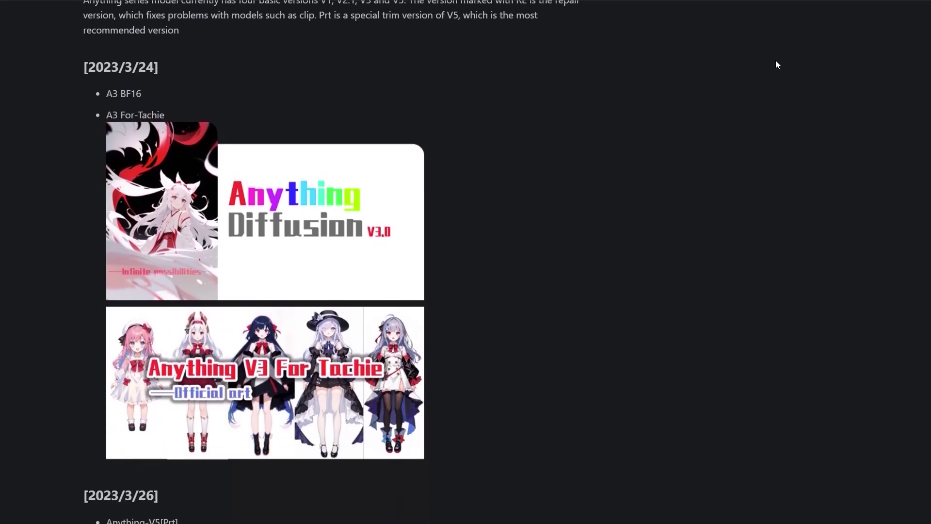
pyautogui.scroll(-9, 776, 73)
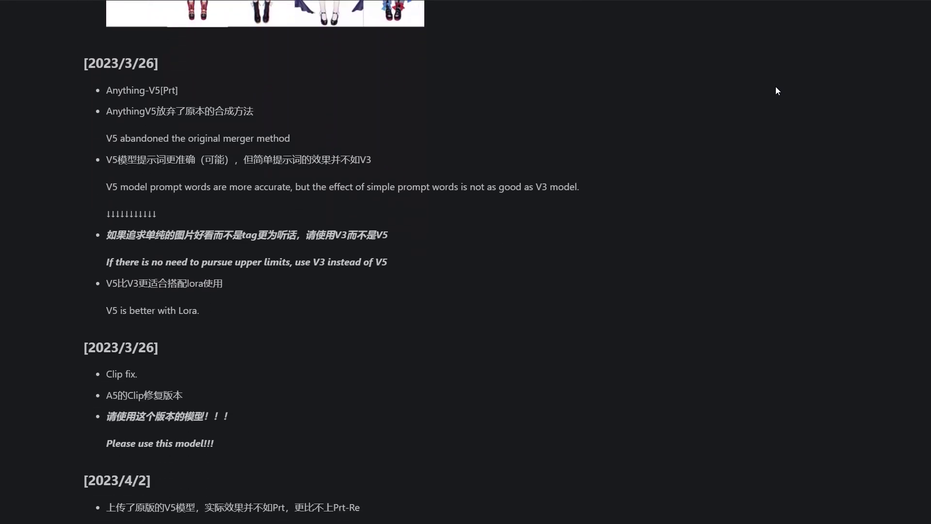
pyautogui.scroll(-11, 776, 111)
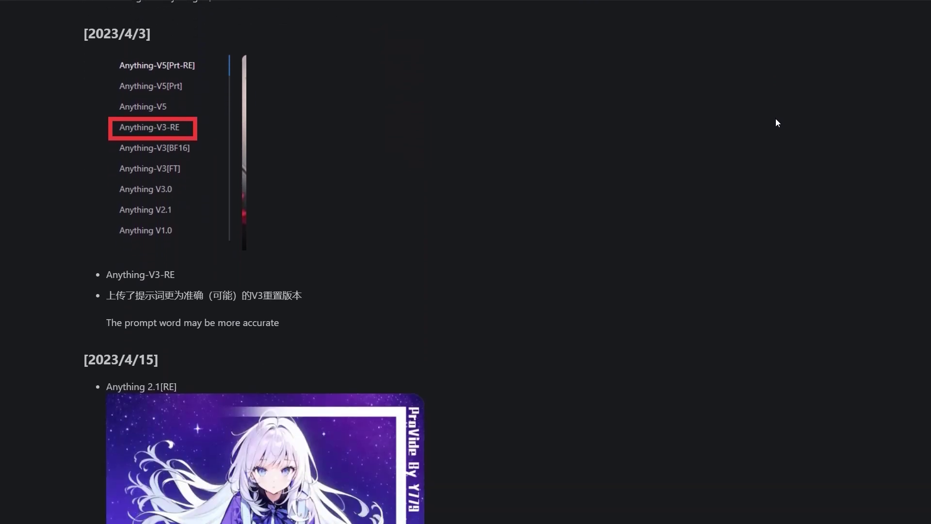
pyautogui.scroll(-15, 775, 141)
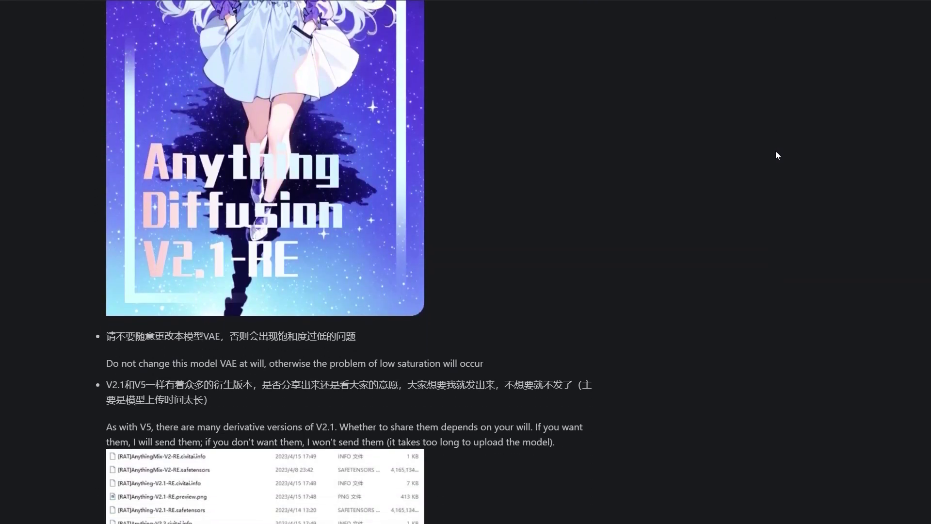
pyautogui.scroll(20, 775, 206)
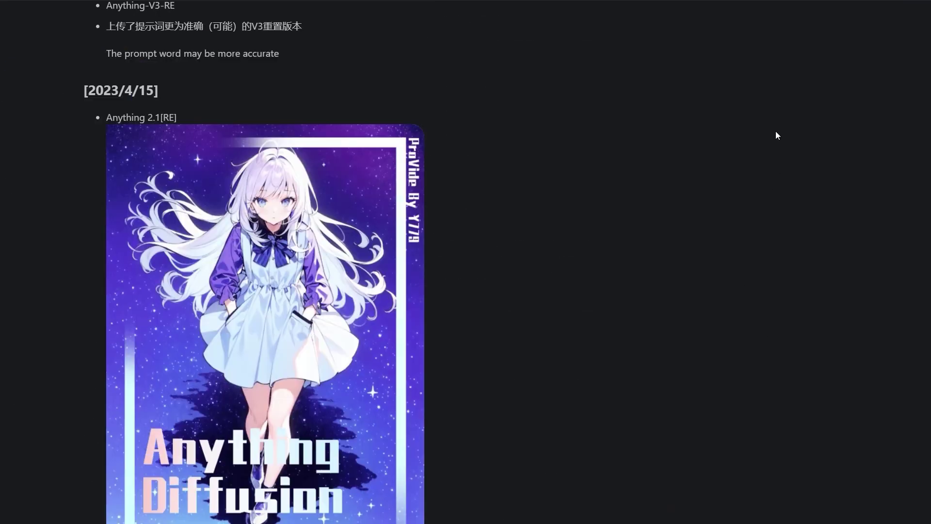
pyautogui.scroll(15, 776, 102)
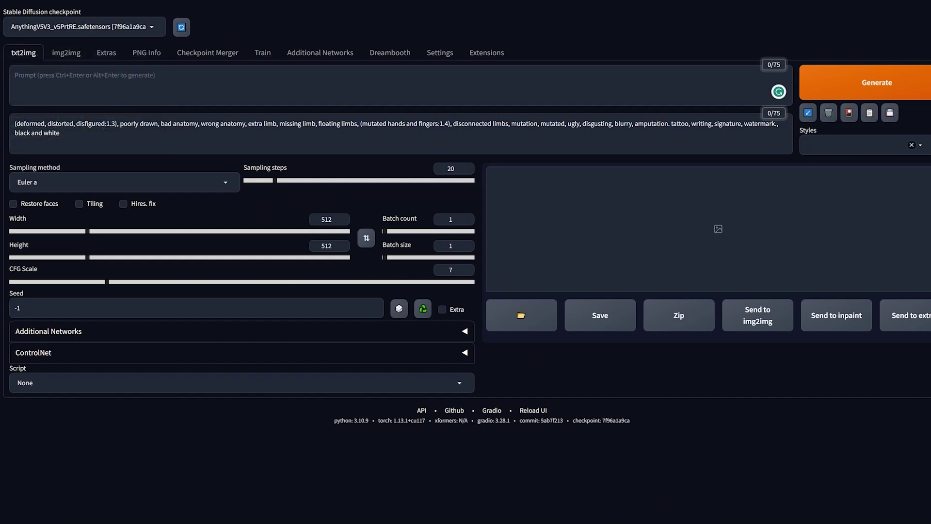
# Generate a 512×512 image from the pasted beach-girl prompt and view it enlarged.
pyautogui.click(15, 75)
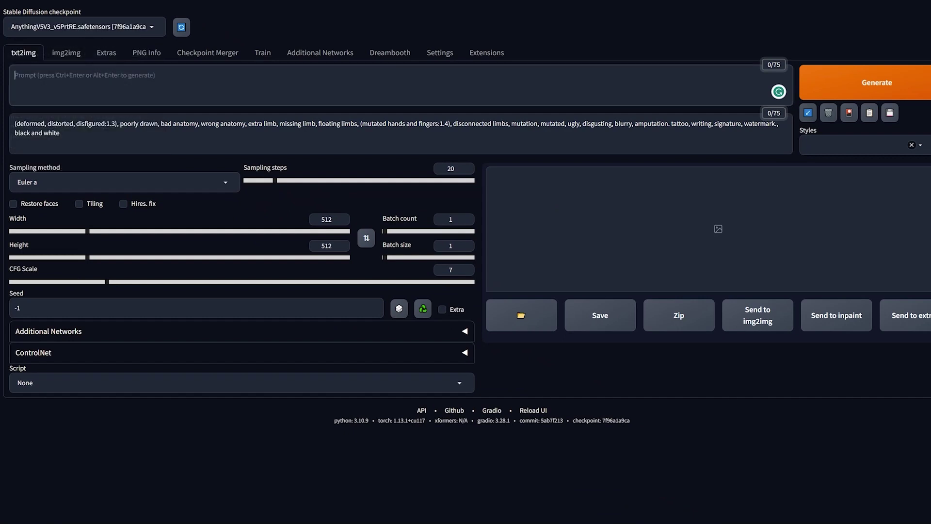
pyautogui.write('blond hair, long hair, blue eyes, white frock, smiling, beach background')
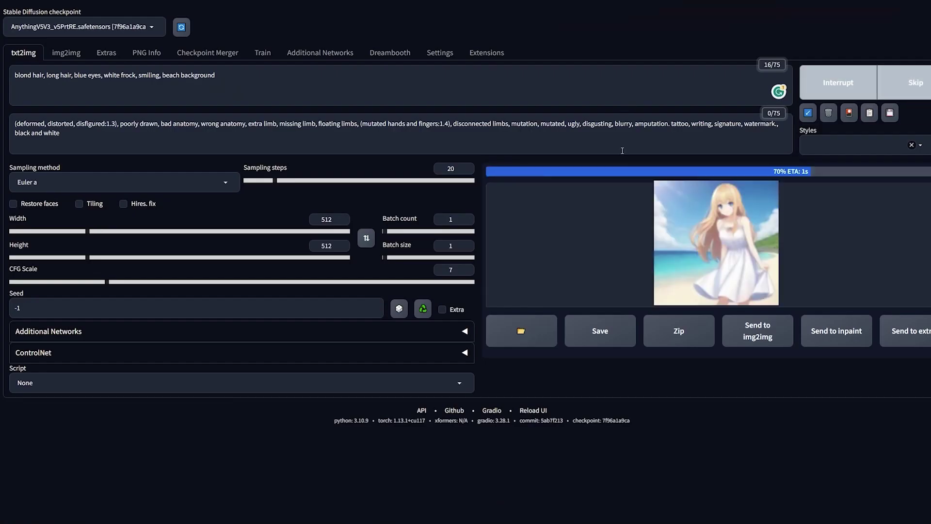
pyautogui.click(470, 239)
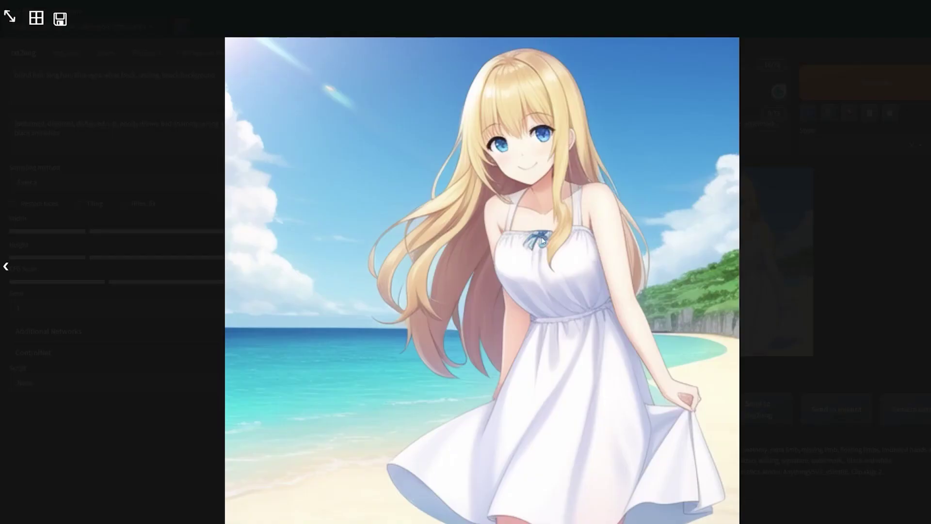
# Regenerate the beach image with 50 sampling steps at 512×1024.
pyautogui.click(591, 241)
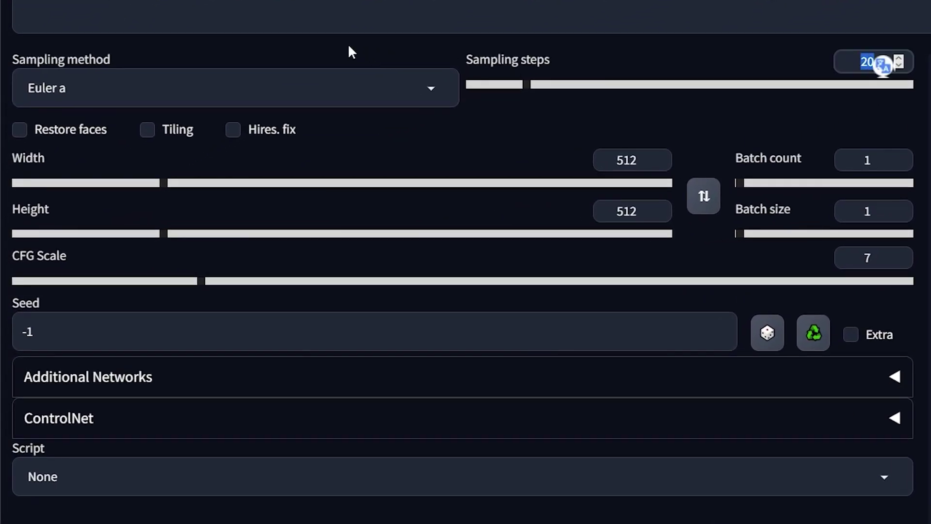
pyautogui.write('50')
pyautogui.press('Tab')
pyautogui.press('Tab')
pyautogui.press('Tab')
pyautogui.press('Tab')
pyautogui.press('Tab')
pyautogui.press('Tab')
pyautogui.press('Tab')
pyautogui.write('1')
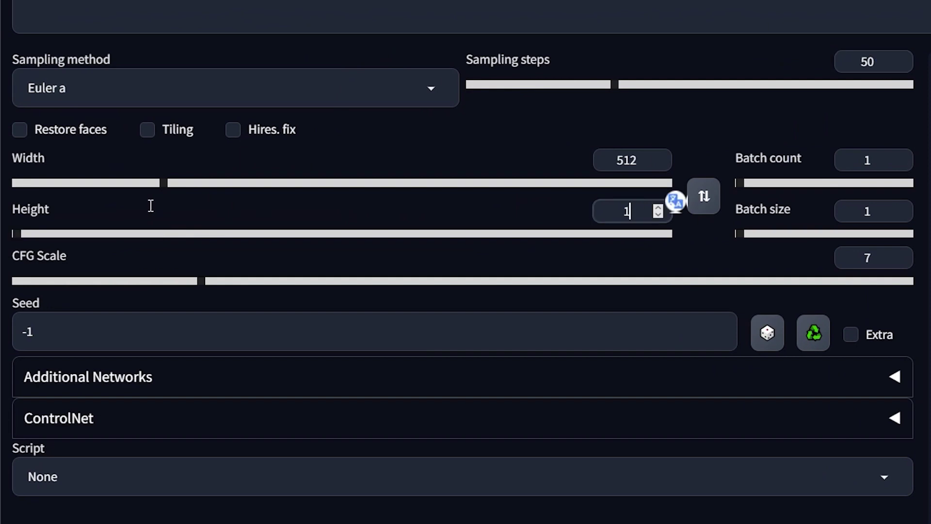
pyautogui.write('024')
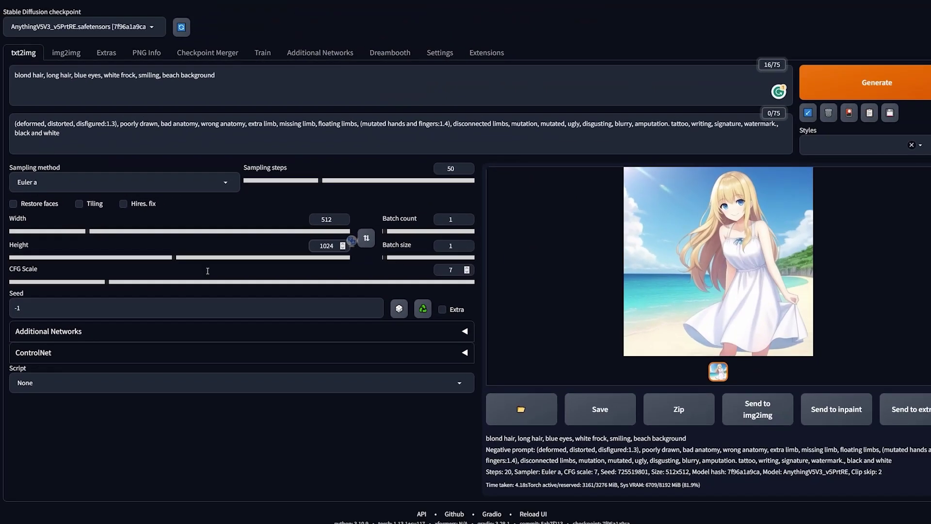
pyautogui.hotkey('ctrl', 'Return')
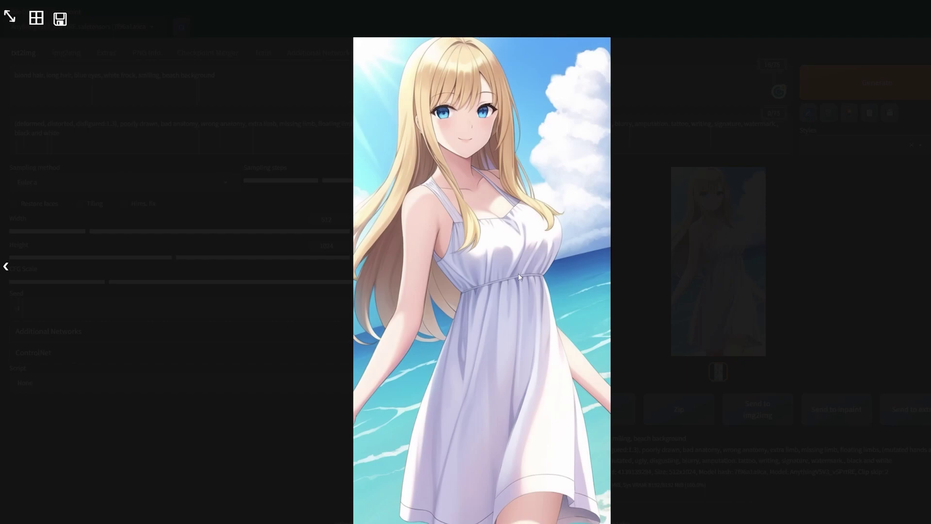
pyautogui.click(580, 271)
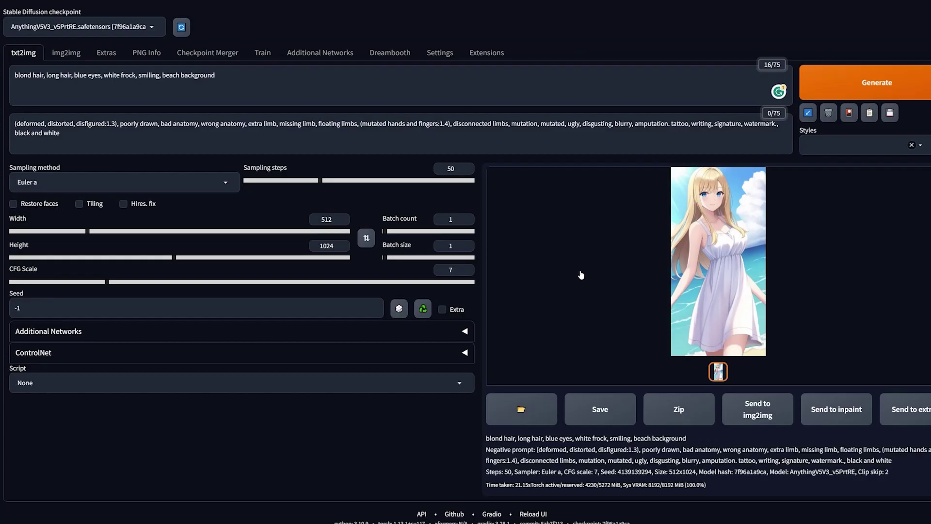
# Replace the prompt with the long valkyrie prompt, generate, and view the blue-dress result enlarged.
pyautogui.hotkey('ctrl', 'a')
pyautogui.hotkey('ctrl', 'v')
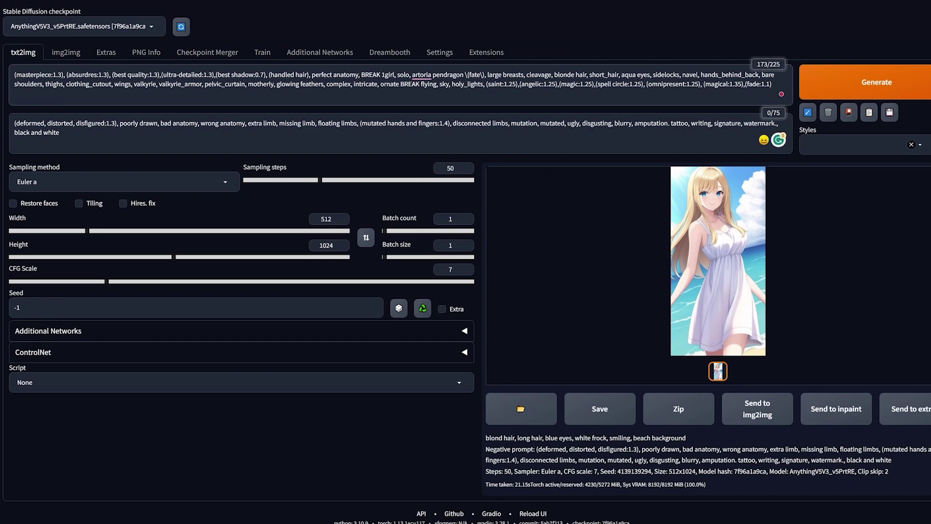
pyautogui.click(876, 82)
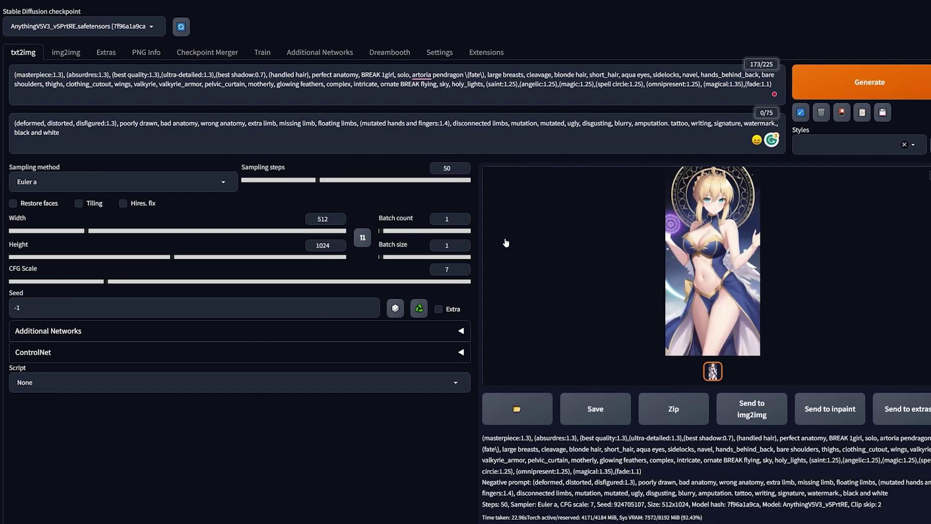
pyautogui.click(506, 243)
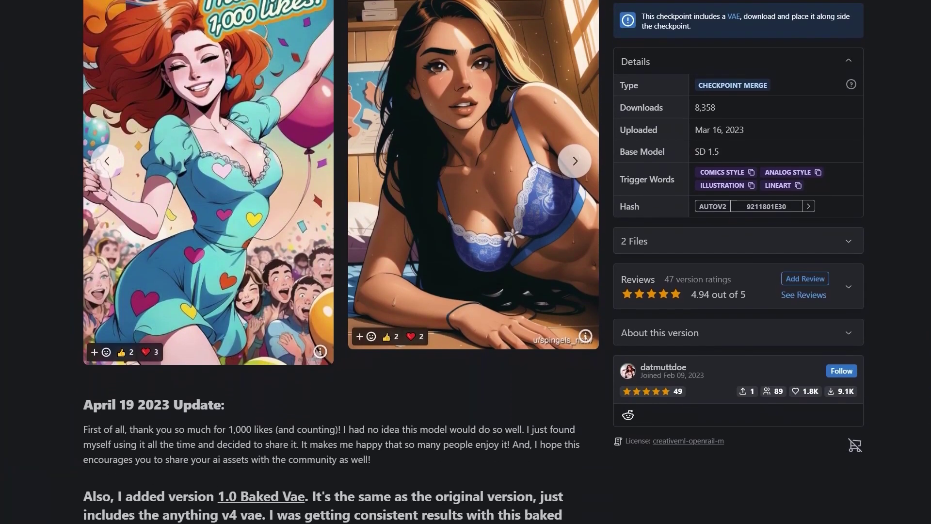
# Scroll down the checkpoint merge's Civitai page through its description to the Discussion.
pyautogui.scroll(-3, 774, 4)
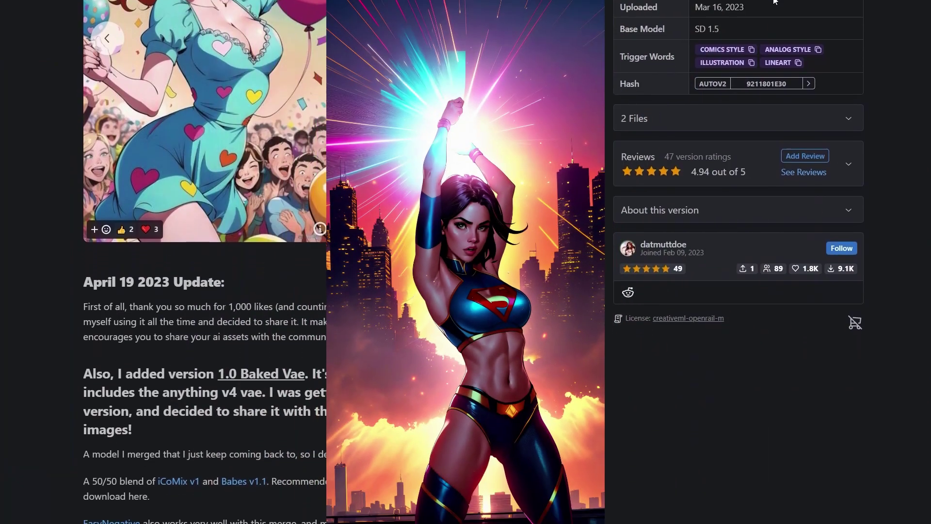
pyautogui.scroll(-3, 774, 4)
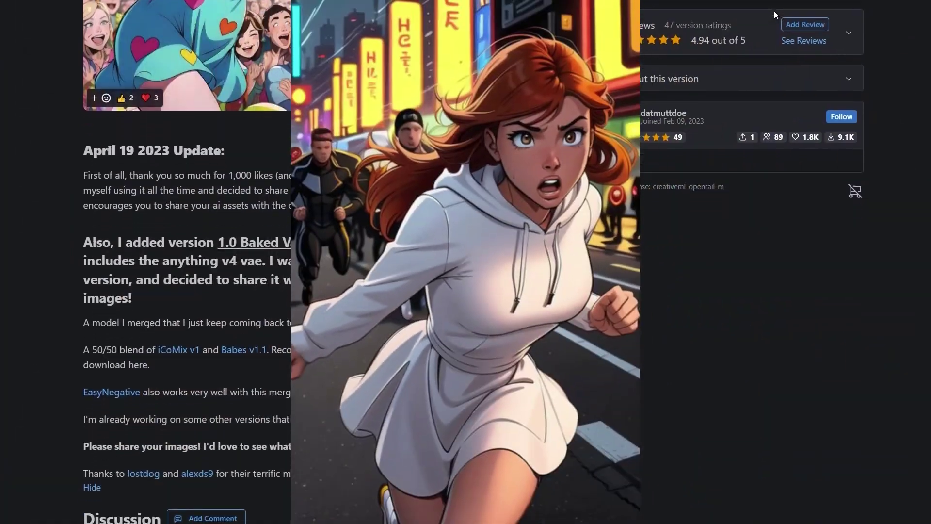
pyautogui.scroll(-3, 775, 20)
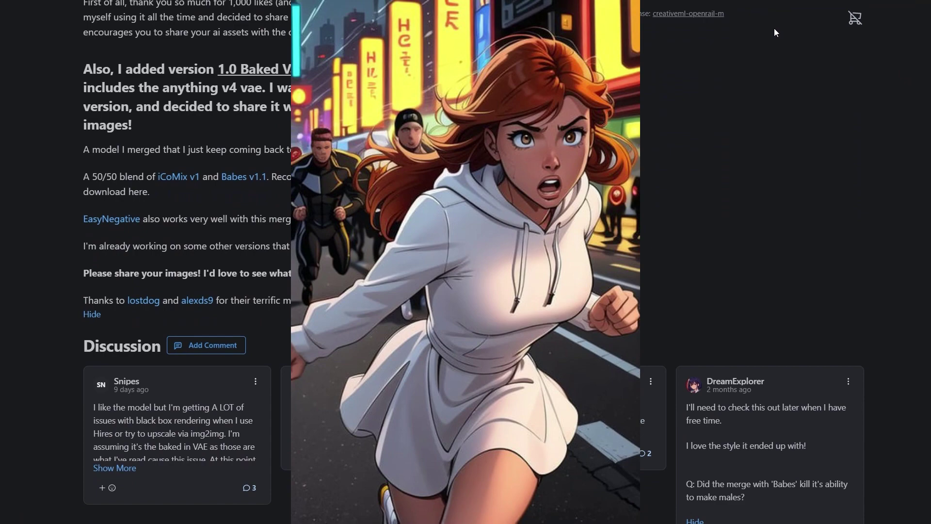
pyautogui.scroll(-3, 775, 35)
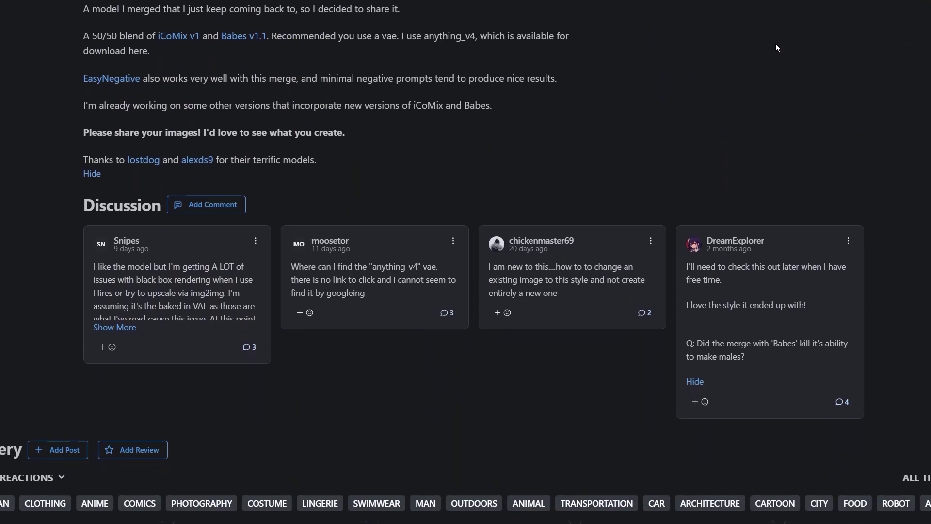
pyautogui.scroll(-2, 775, 47)
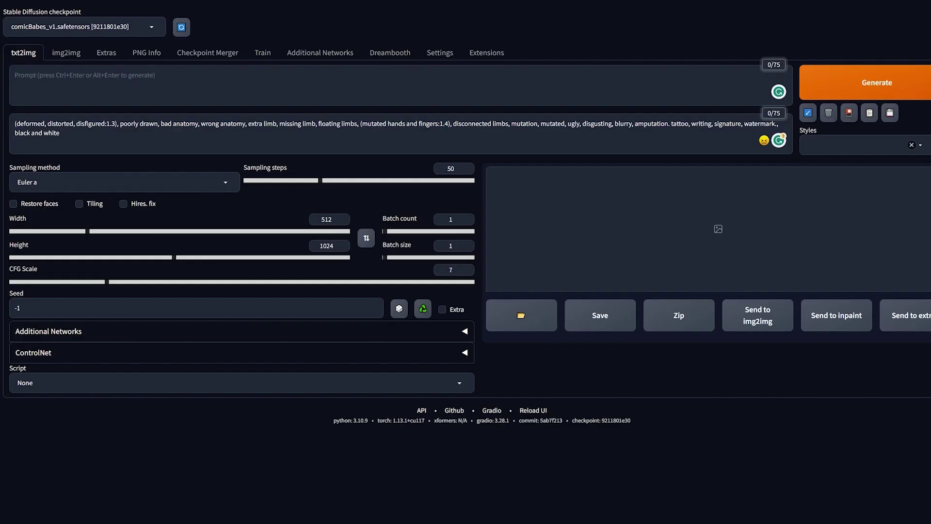
# Switch to comicBabes_v1 and generate an image from the business-woman prompt.
pyautogui.click(11, 27)
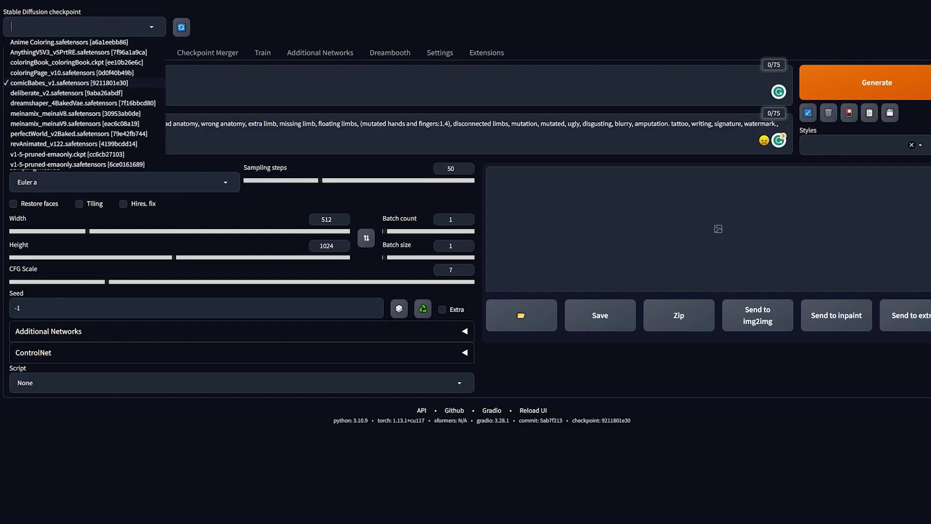
pyautogui.click(15, 75)
pyautogui.write('black hair, short hair, business woman, blue eyes, smiling, upper body shot, skyscraper')
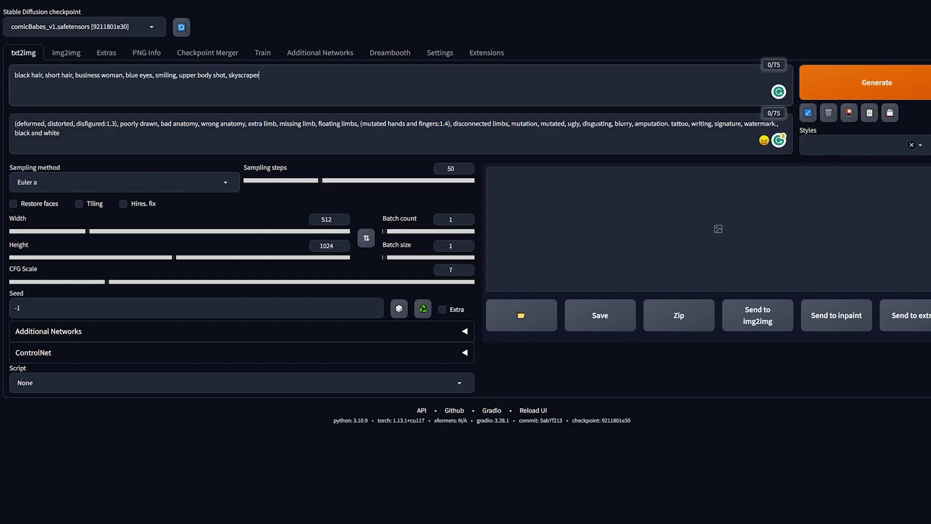
pyautogui.hotkey('ctrl', 'Return')
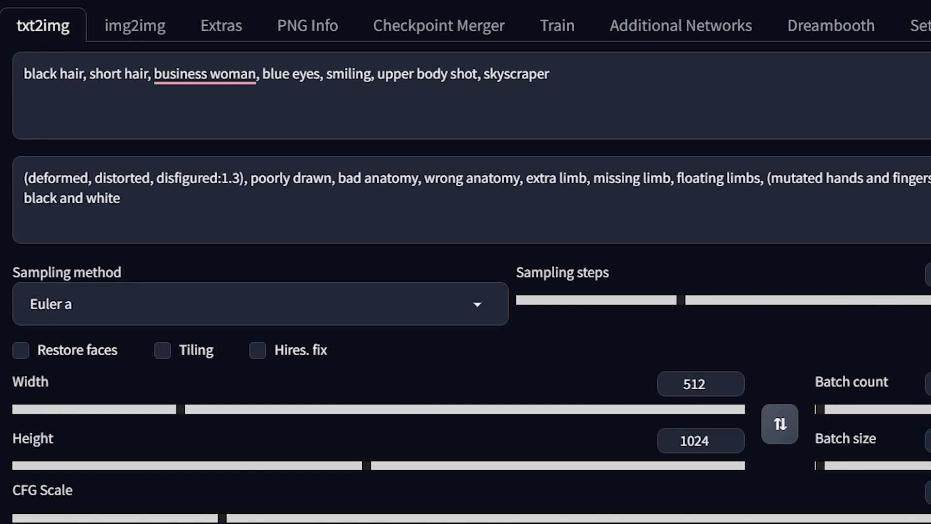
# Weight 'black hair' to 1.2, regenerate, and view the results full screen.
pyautogui.moveTo(23, 73); pyautogui.dragTo(83, 73)
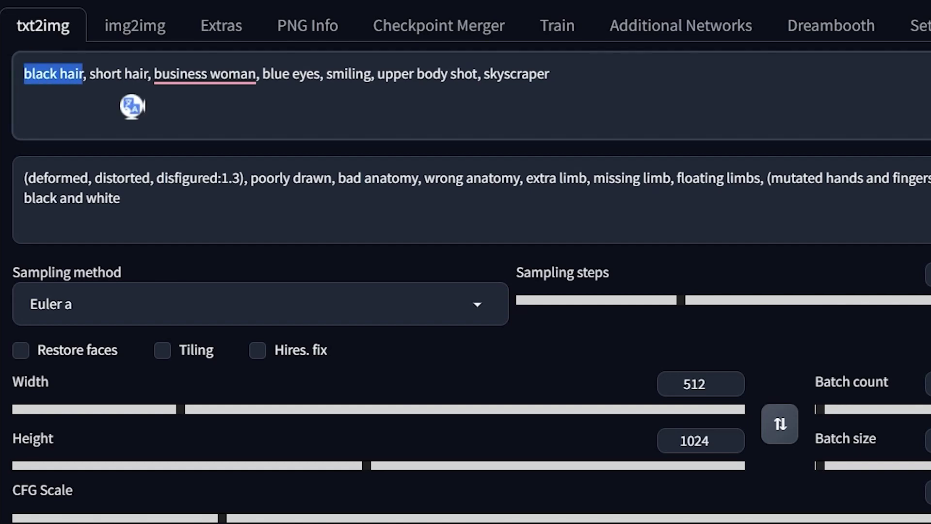
pyautogui.hotkey('ctrl', 'Up')
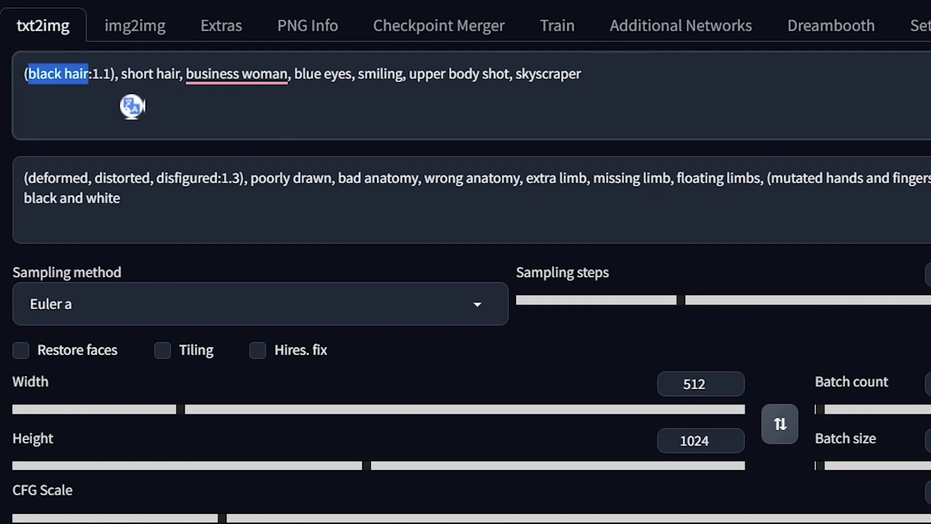
pyautogui.hotkey('ctrl', 'Up')
pyautogui.press('End')
pyautogui.hotkey('ctrl', 'Return')
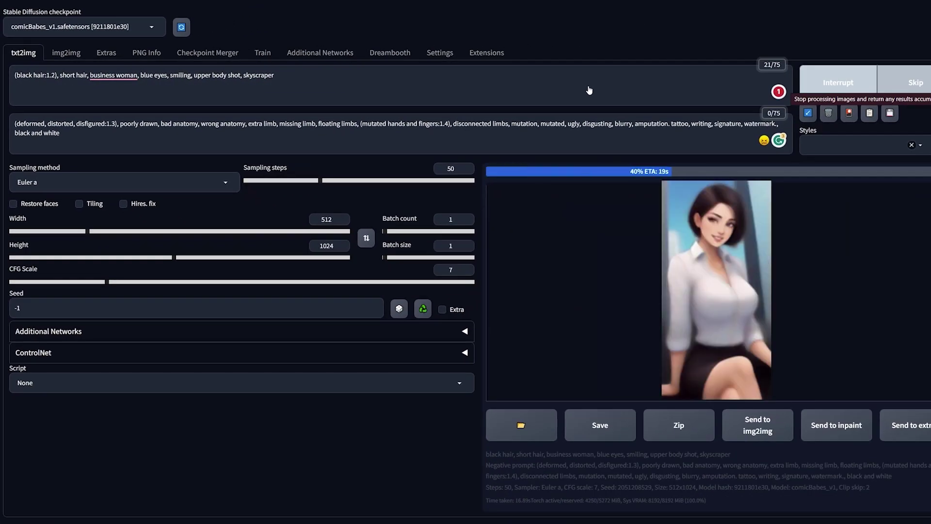
pyautogui.click(718, 262)
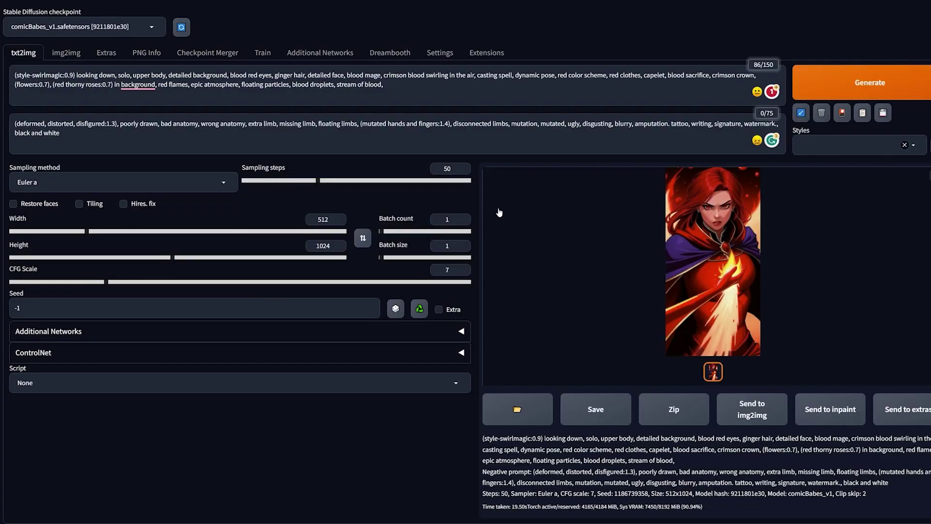
pyautogui.click(711, 262)
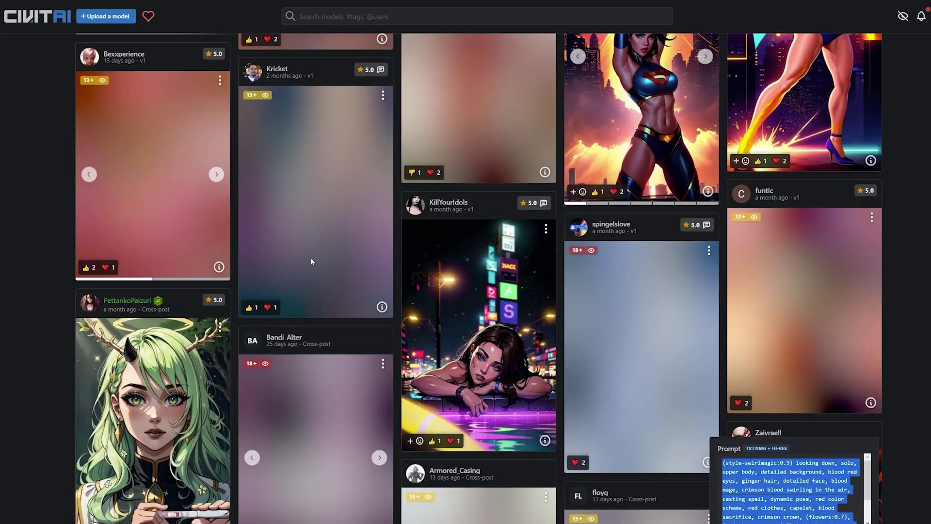
# Scroll the ReV Animated description to its recommended resolutions: 512x512, 512x768, 768x512.
pyautogui.scroll(-8, 311, 257)
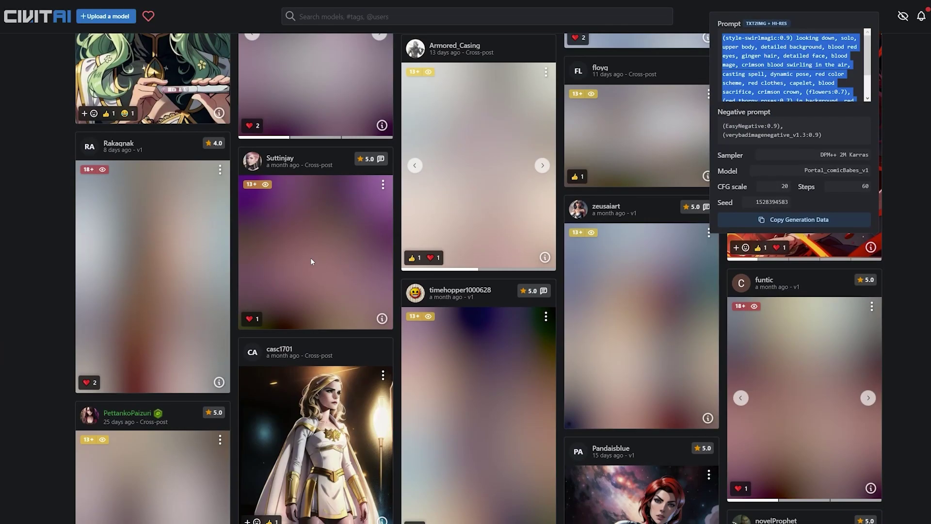
pyautogui.scroll(-4, 310, 258)
pyautogui.scroll(-4, 311, 257)
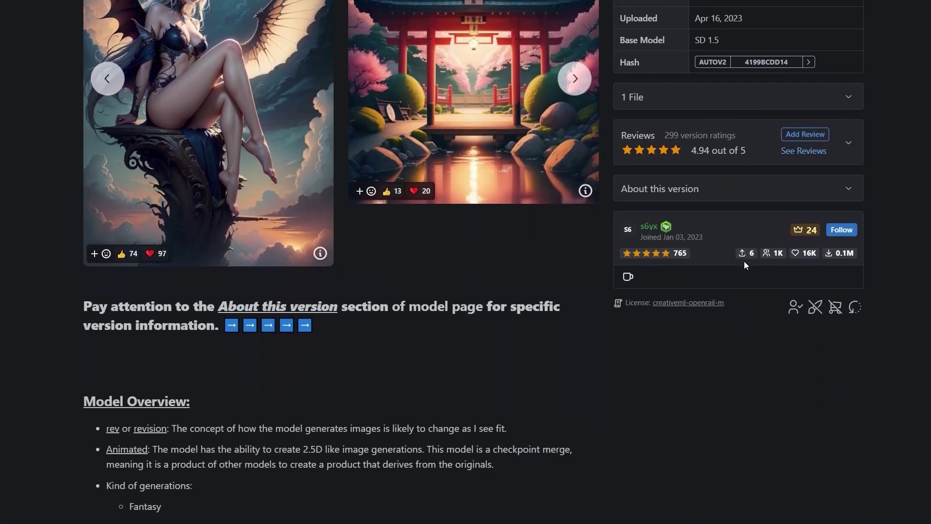
pyautogui.scroll(-4, 745, 264)
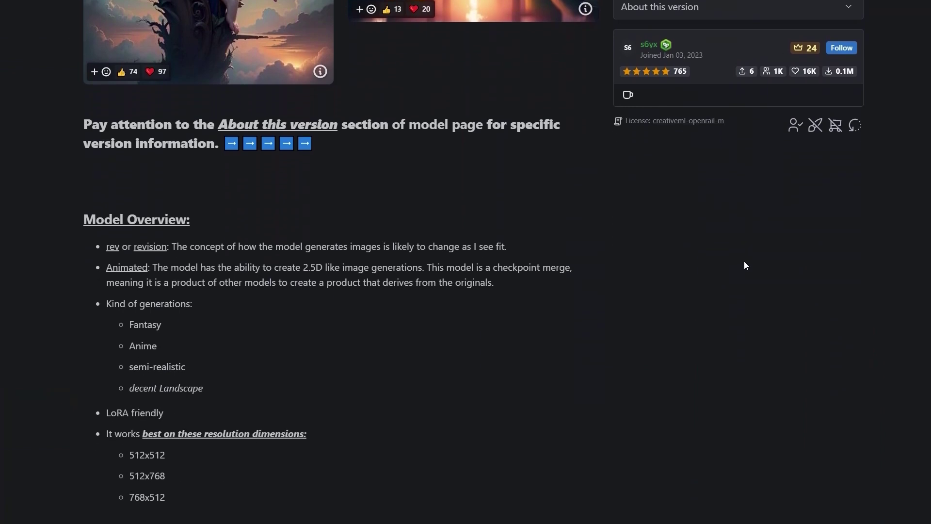
pyautogui.scroll(-4, 745, 265)
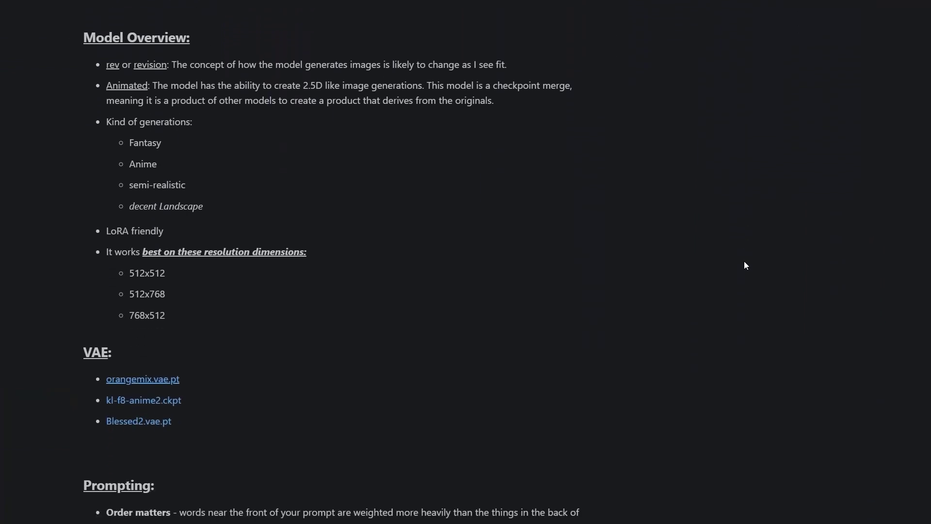
pyautogui.scroll(-3, 745, 265)
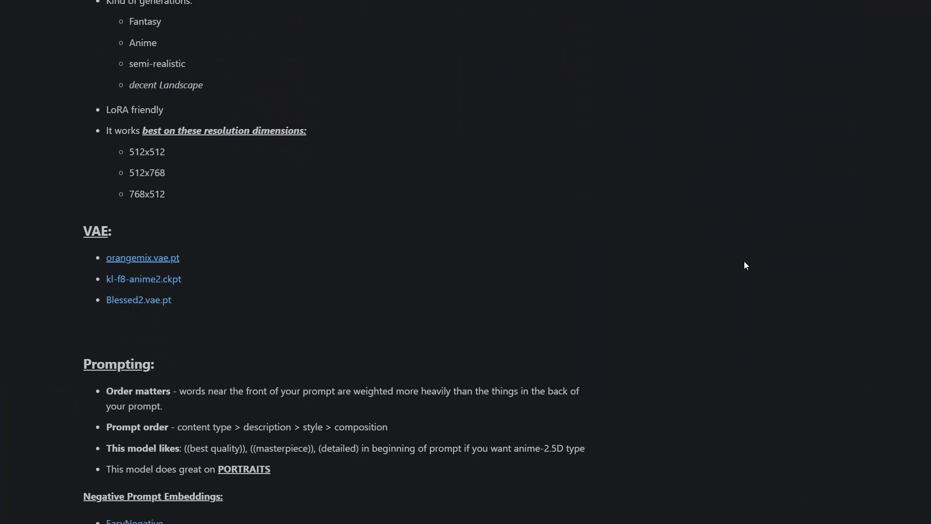
pyautogui.scroll(-1, 745, 265)
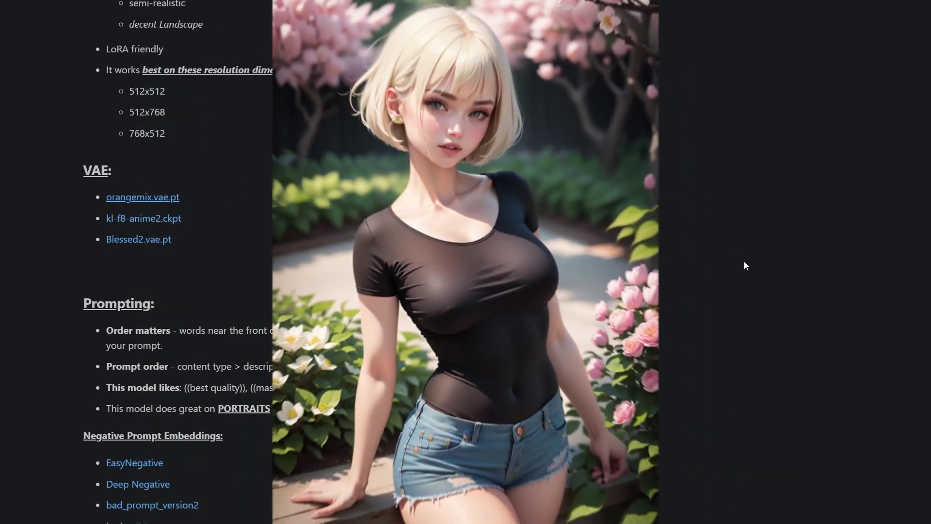
pyautogui.scroll(-2, 745, 262)
pyautogui.scroll(-3, 746, 265)
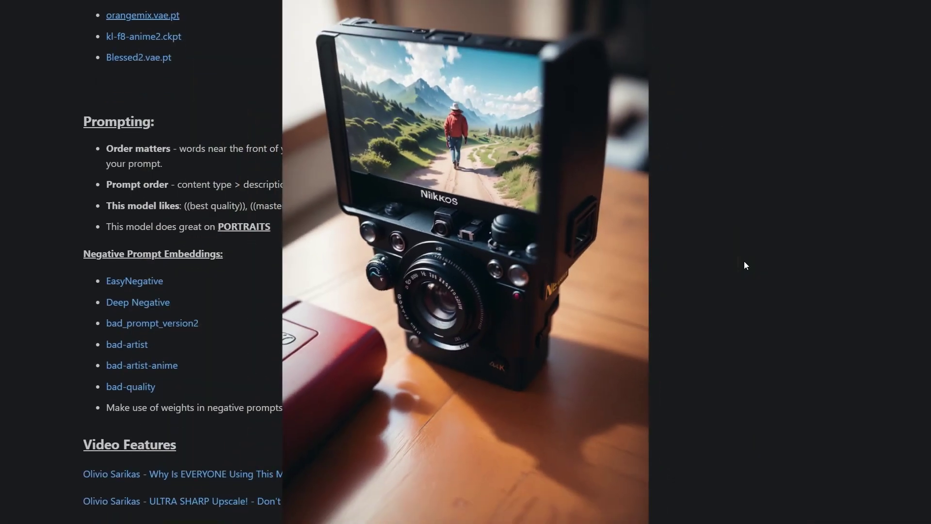
pyautogui.scroll(-2, 745, 265)
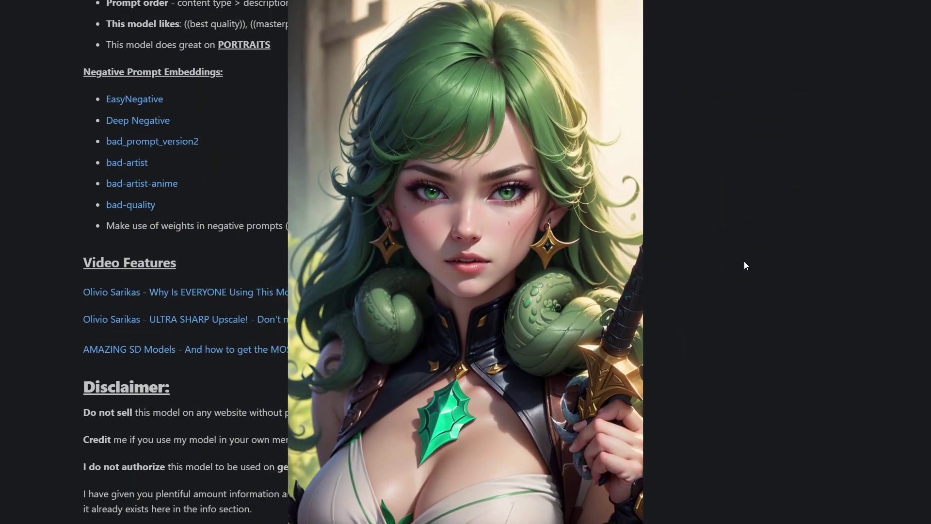
pyautogui.scroll(-3, 744, 260)
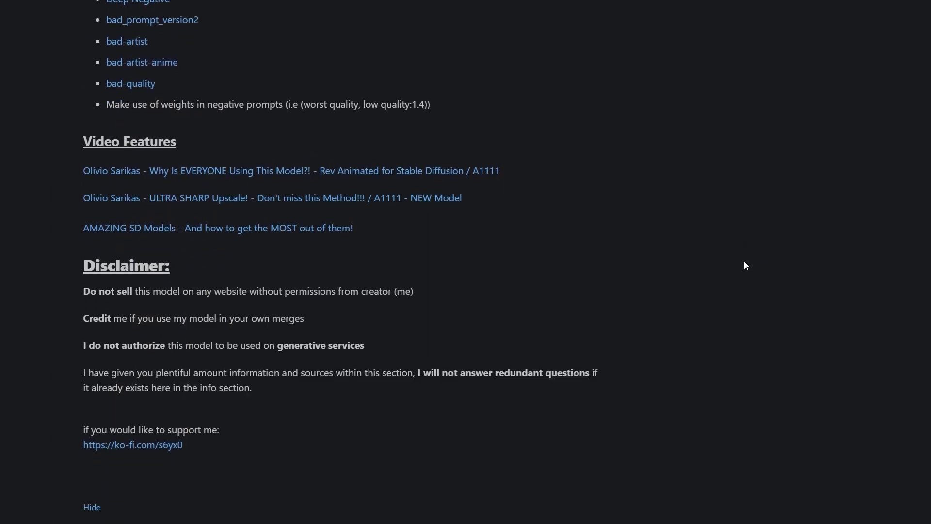
pyautogui.scroll(-3, 746, 265)
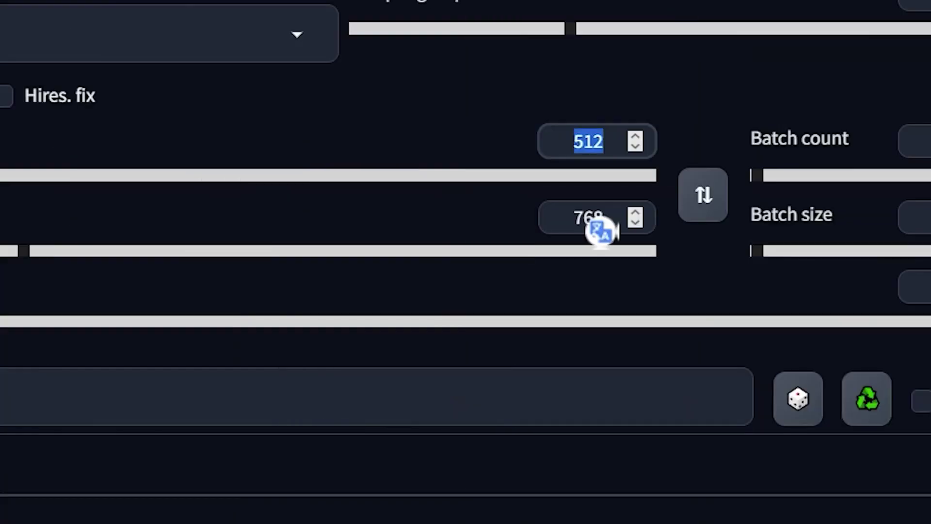
# Generate a 512×768 purple-haired witch image with revAnimated_v122 and view it full screen.
pyautogui.click(600, 224)
pyautogui.doubleClick(595, 216)
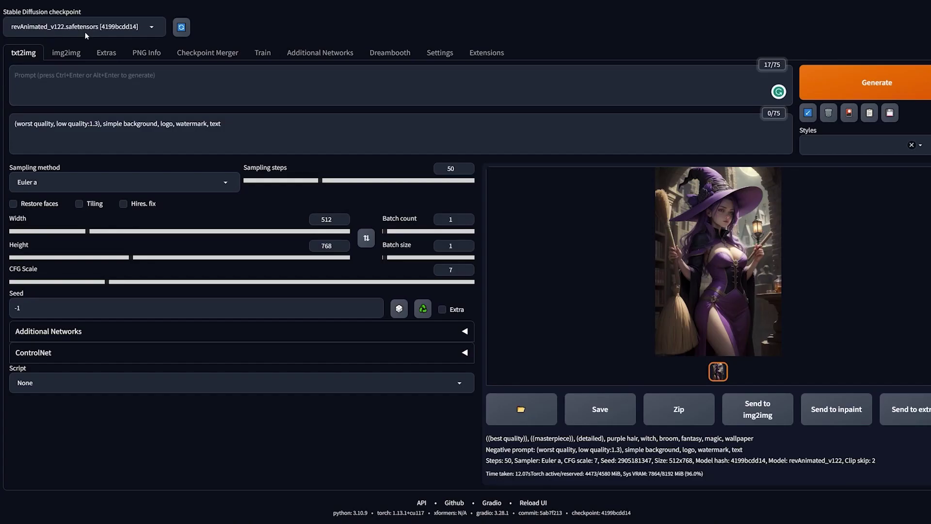
pyautogui.click(558, 87)
pyautogui.write('((best quality)), ((masterpiece)), (detailed), purple hair, witch, fantasy, magic, wallpaper')
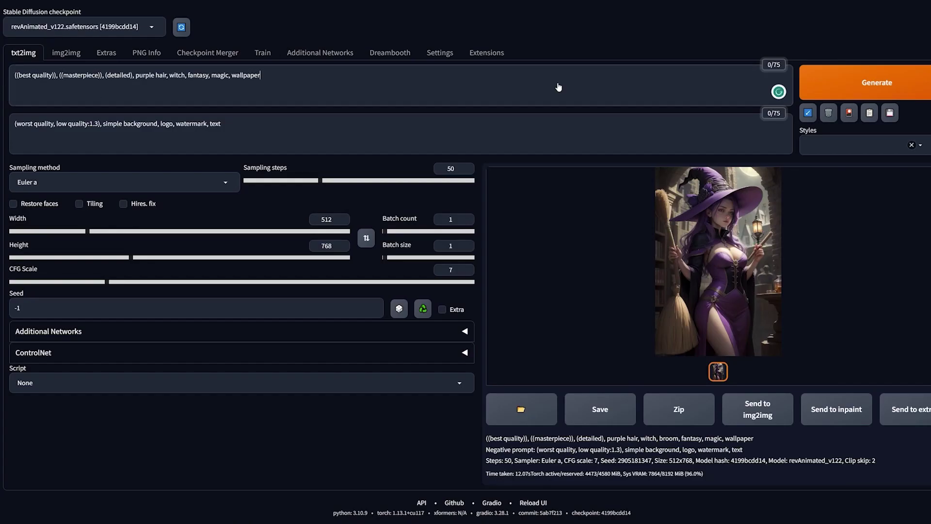
pyautogui.hotkey('ctrl', 'Return')
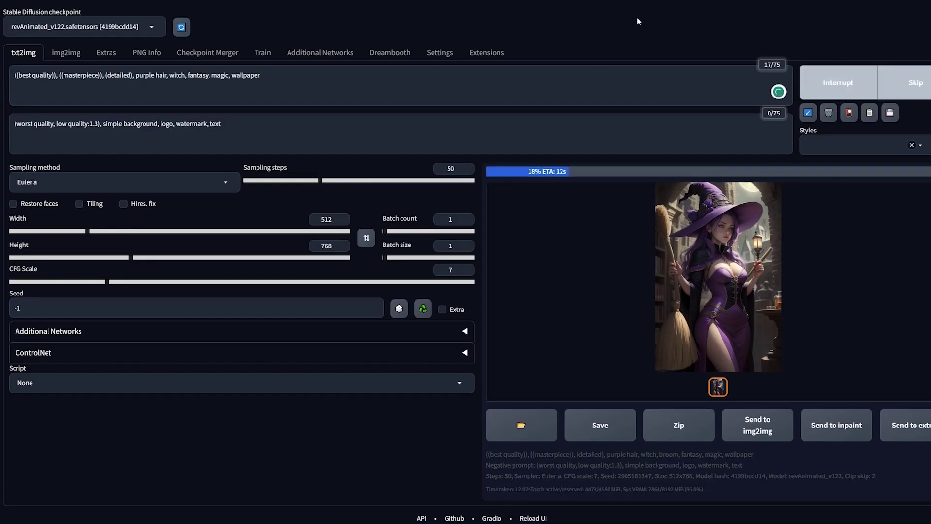
pyautogui.click(484, 230)
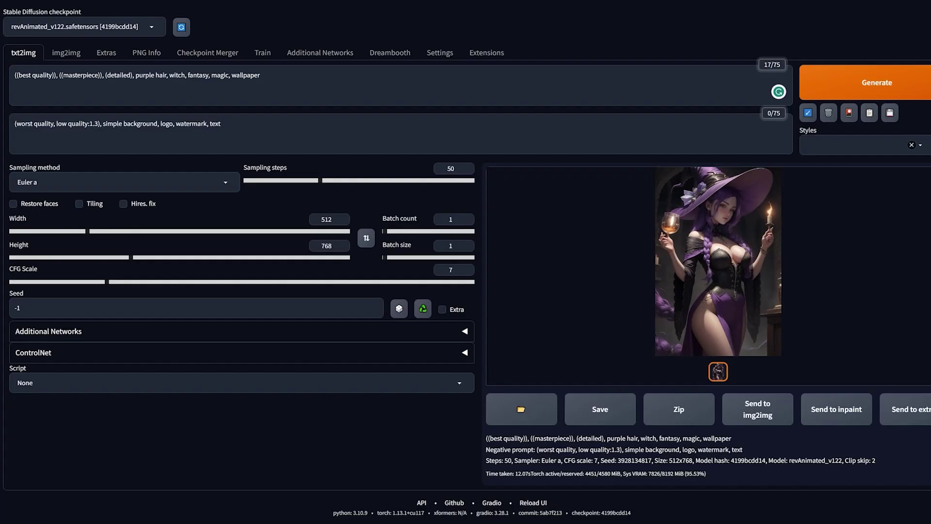
# Replace the witch prompt with the female warrior prompt, generate it with revAnimated, and view it full-size.
pyautogui.tripleClick(473, 90)
pyautogui.press('BackSpace')
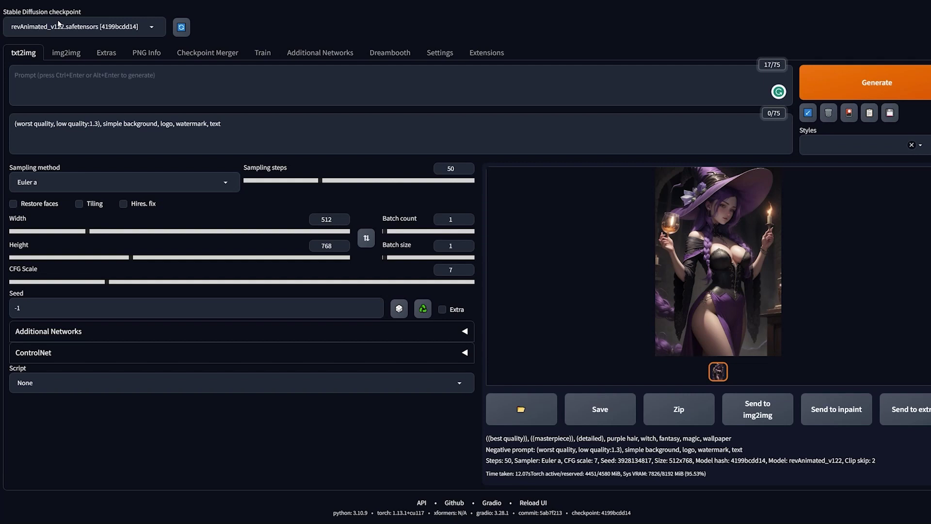
pyautogui.write('((best quality)), ((masterpiece)), (detailed), beautiful face, female warrior, (defiance512:1.2), big eyes, heavy black iron armor, detailed helmet, intense gaze, battle-ready, contrasting soft skin, (lighting:1.2), close-up portrait, 4:3 aspect ratio')
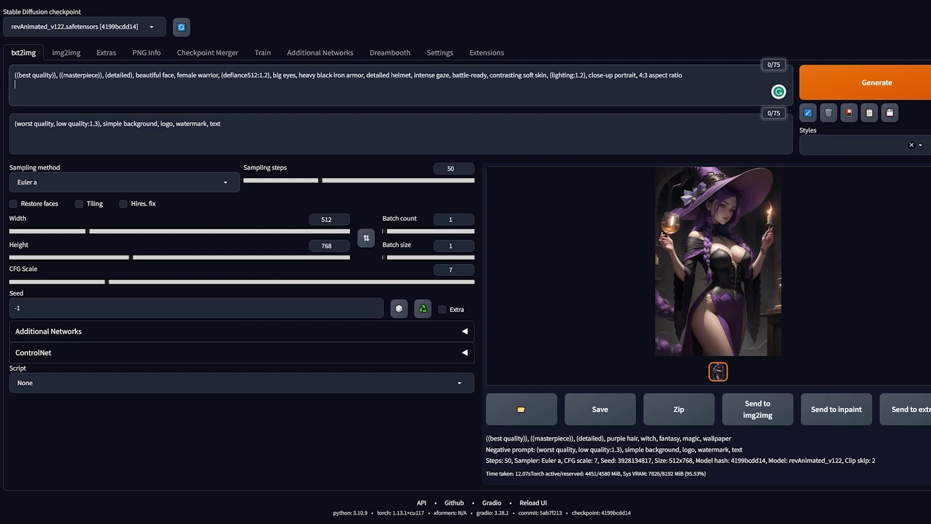
pyautogui.hotkey('ctrl', 'Return')
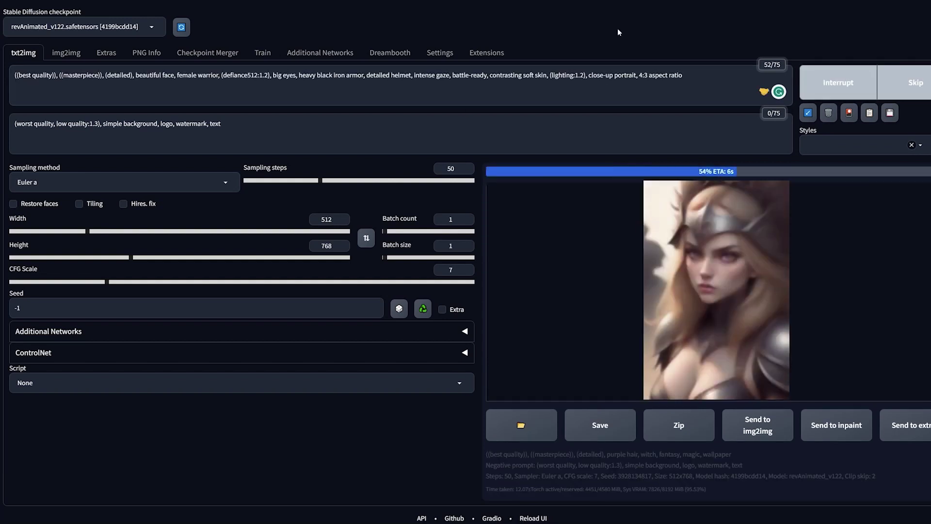
pyautogui.click(508, 201)
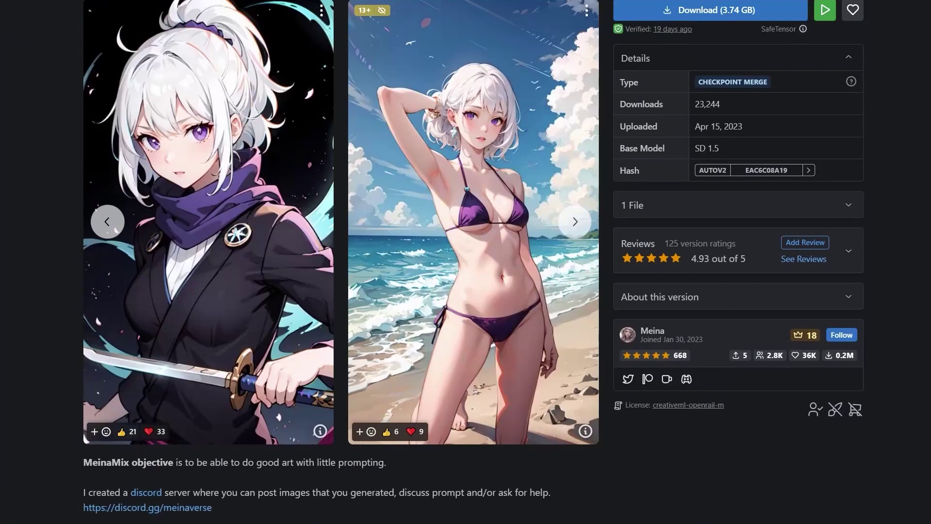
# Scroll the MeinaMix page past recommended parameters and discussion to the review gallery.
pyautogui.scroll(-5, 465, 261)
pyautogui.scroll(-6, 466, 262)
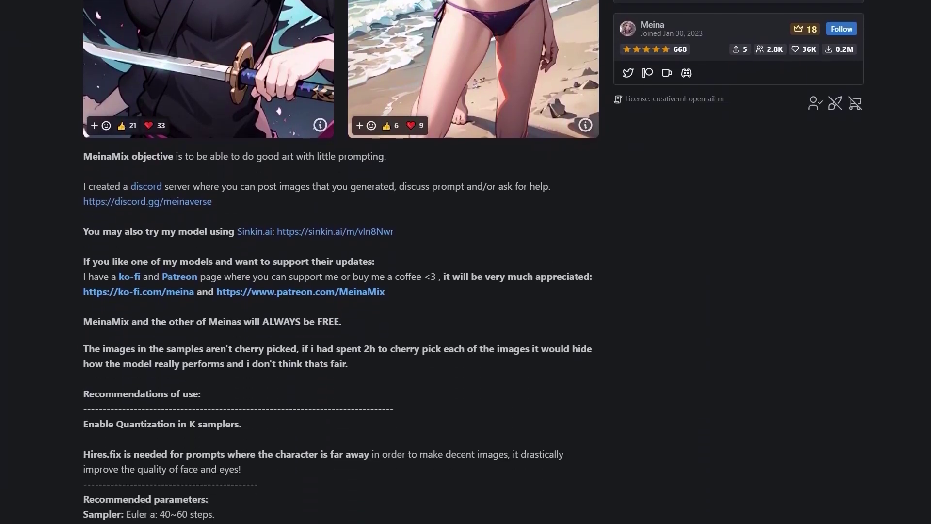
pyautogui.scroll(-4, 466, 262)
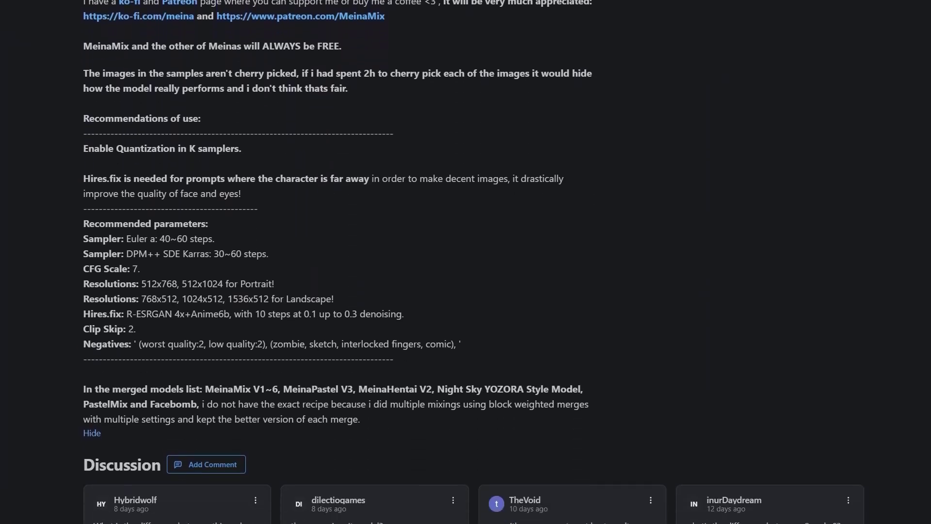
pyautogui.scroll(-4, 466, 262)
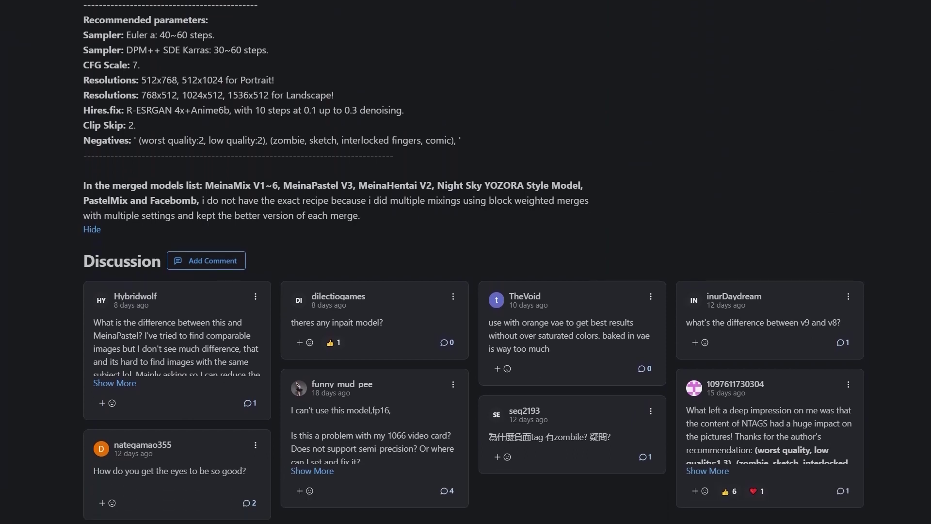
pyautogui.scroll(-6, 466, 262)
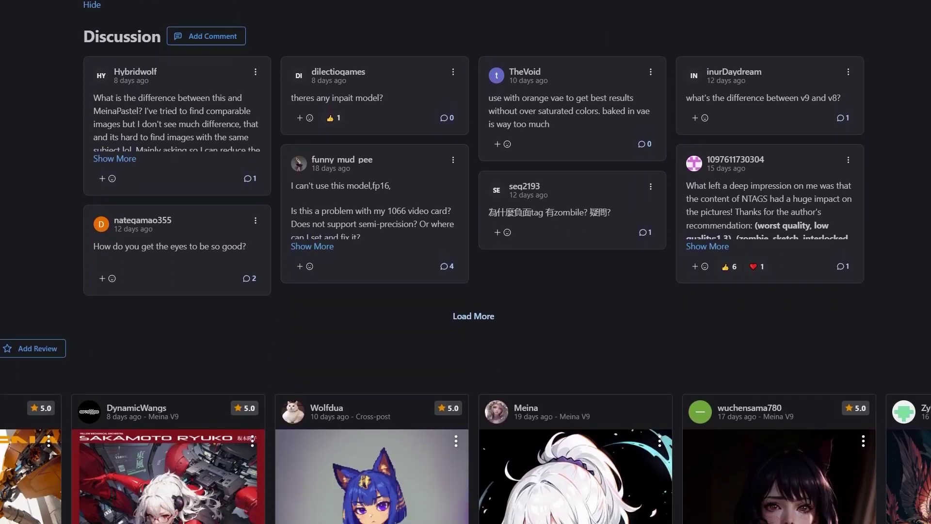
pyautogui.scroll(-6, 465, 261)
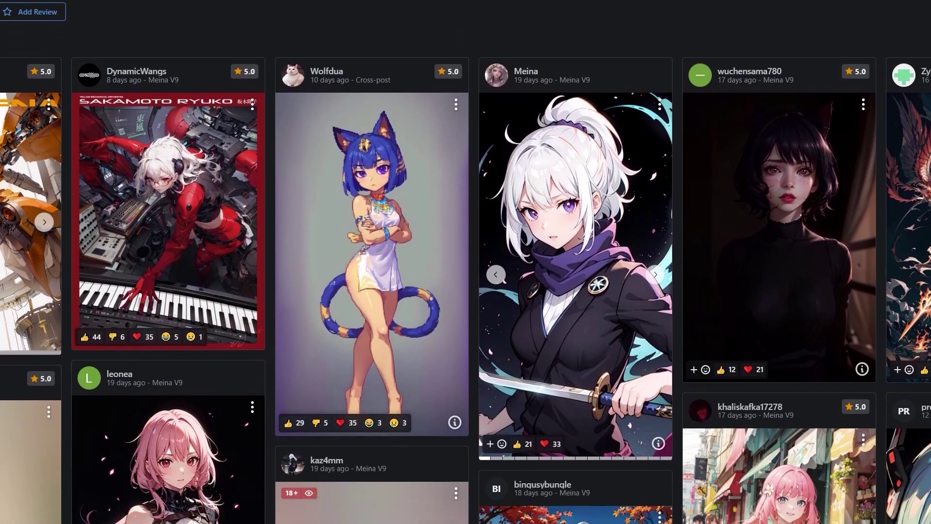
pyautogui.scroll(-6, 466, 262)
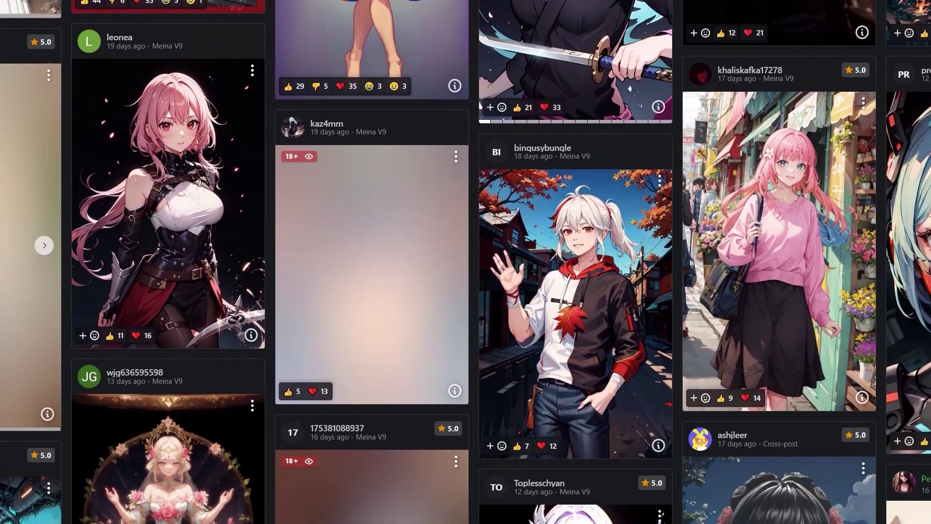
pyautogui.scroll(-3, 465, 262)
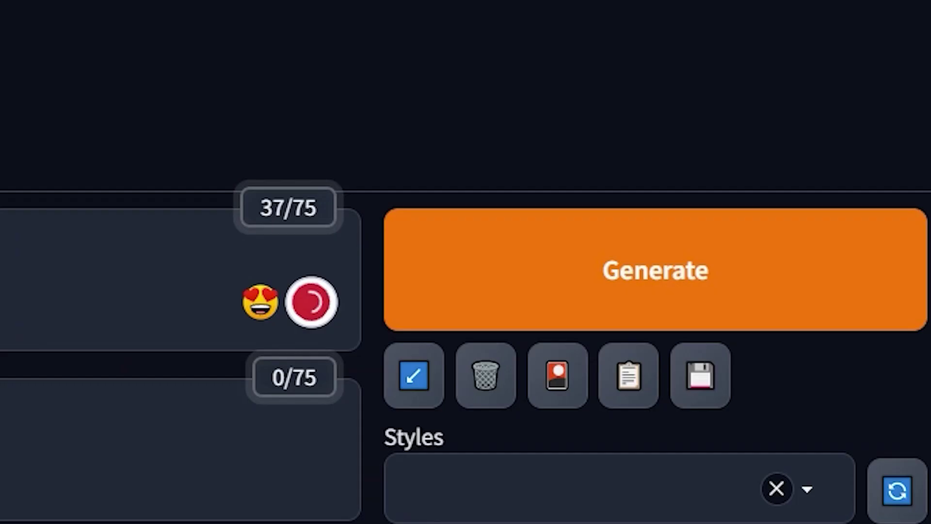
# Generate the blonde girl restaurant image and upscale it 2× in Extras with R-ESRGAN 4x+ Anime6B.
pyautogui.click(397, 291)
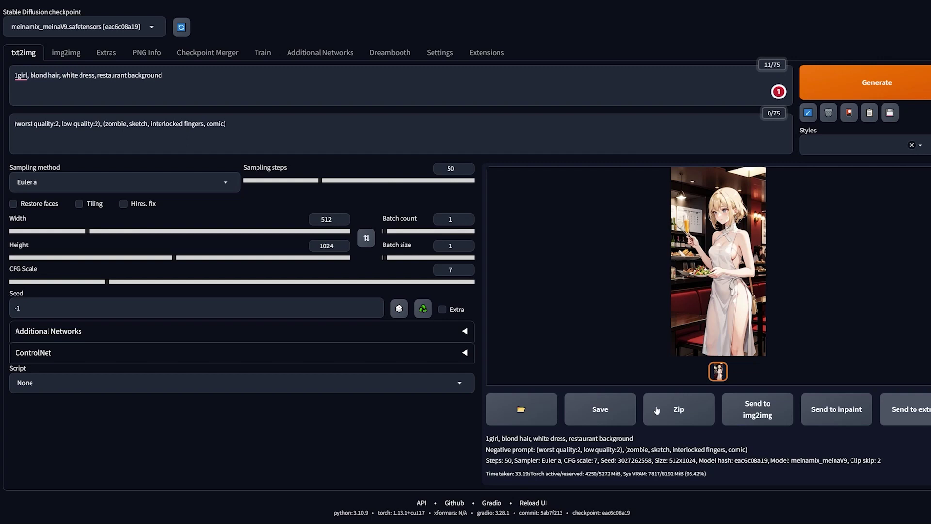
pyautogui.click(657, 410)
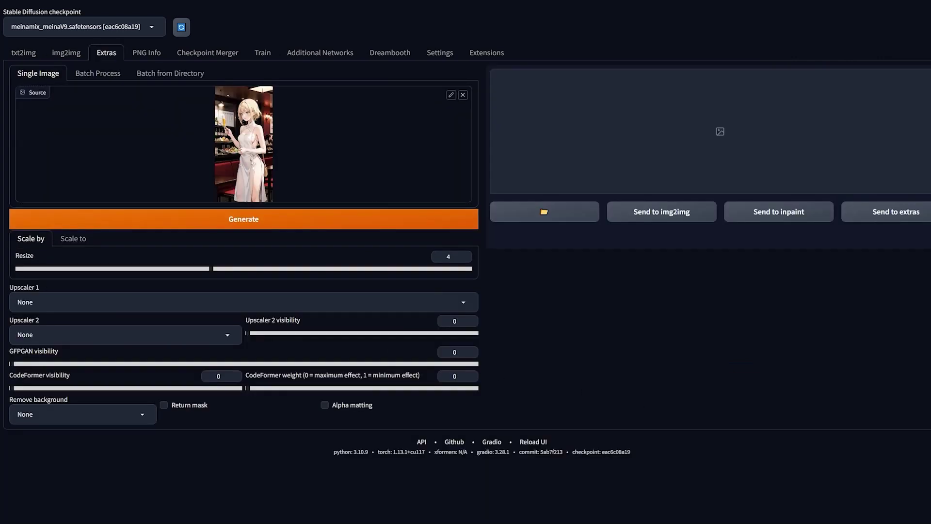
pyautogui.click(17, 301)
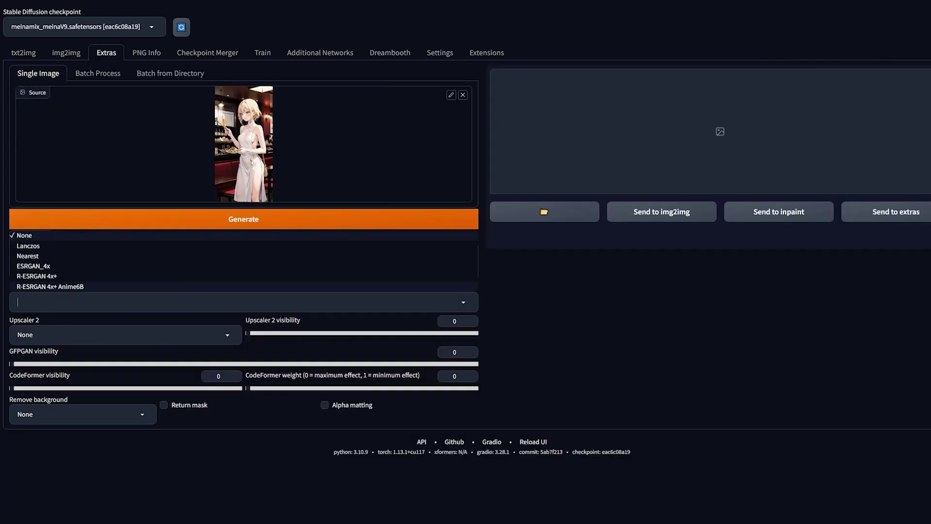
pyautogui.click(49, 286)
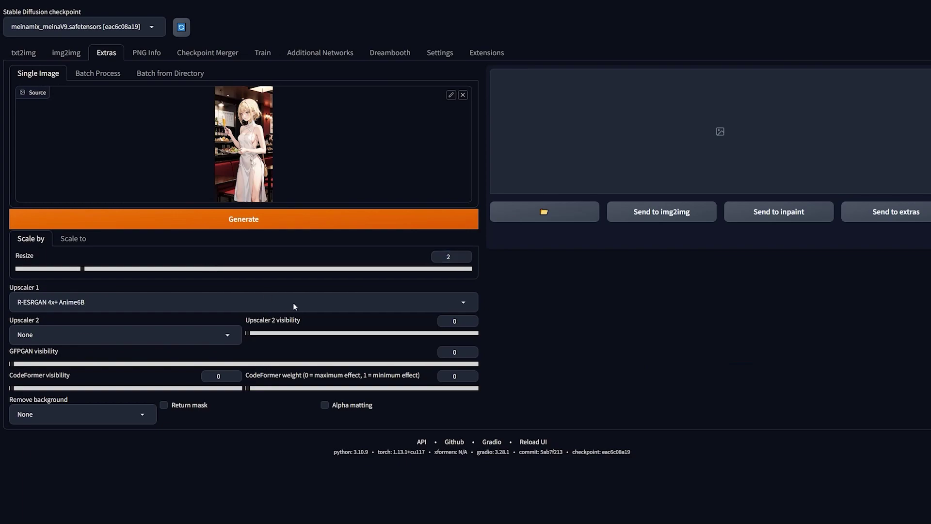
pyautogui.click(181, 220)
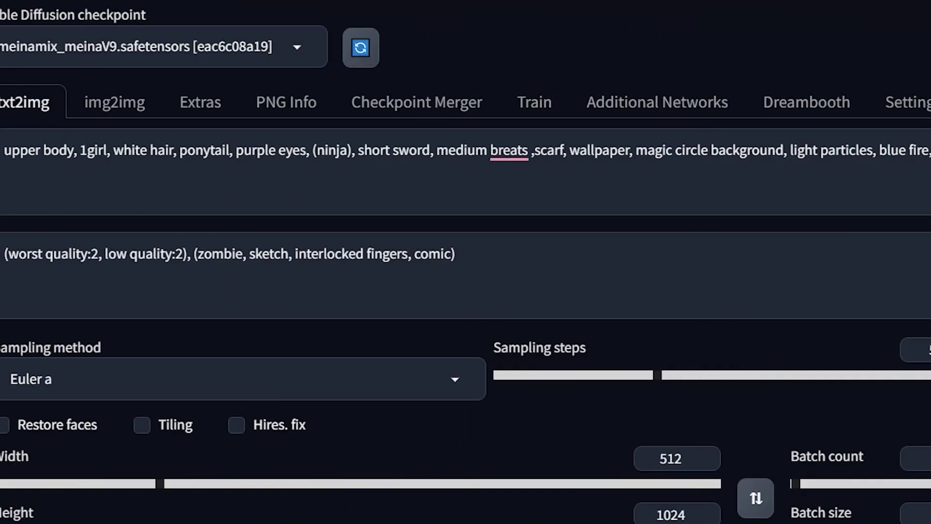
# Generate the white-haired ninja girl image with MeinaMix and upscale it in Extras.
pyautogui.hotkey('ctrl', 'Return')
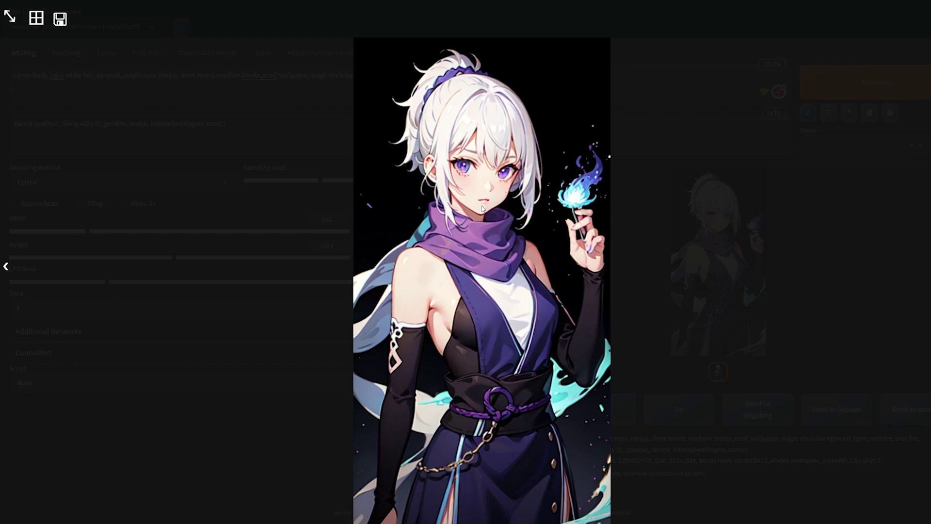
pyautogui.click(542, 205)
pyautogui.click(904, 409)
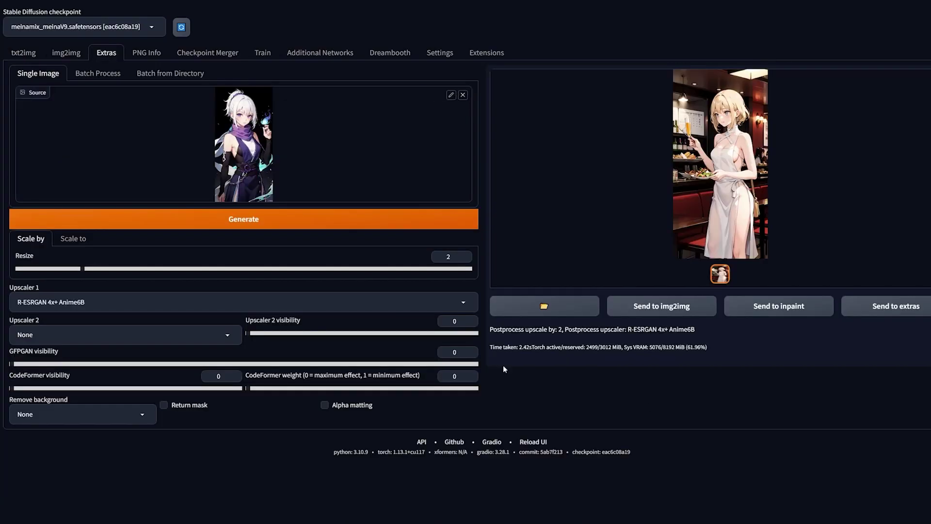
pyautogui.click(42, 218)
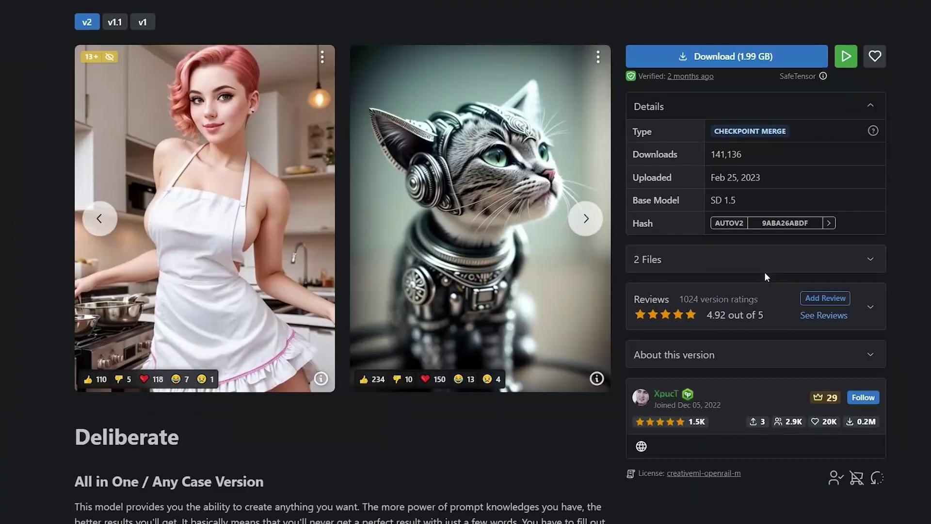
# Expand the Deliberate model's full description and scroll through its audience notes and embedded video.
pyautogui.scroll(-5, 764, 272)
pyautogui.click(97, 365)
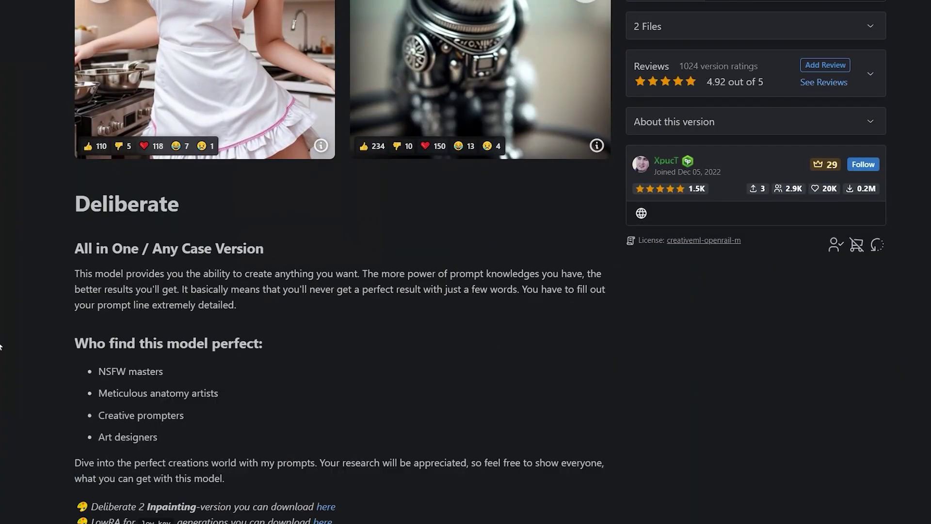
pyautogui.scroll(-4, 1, 346)
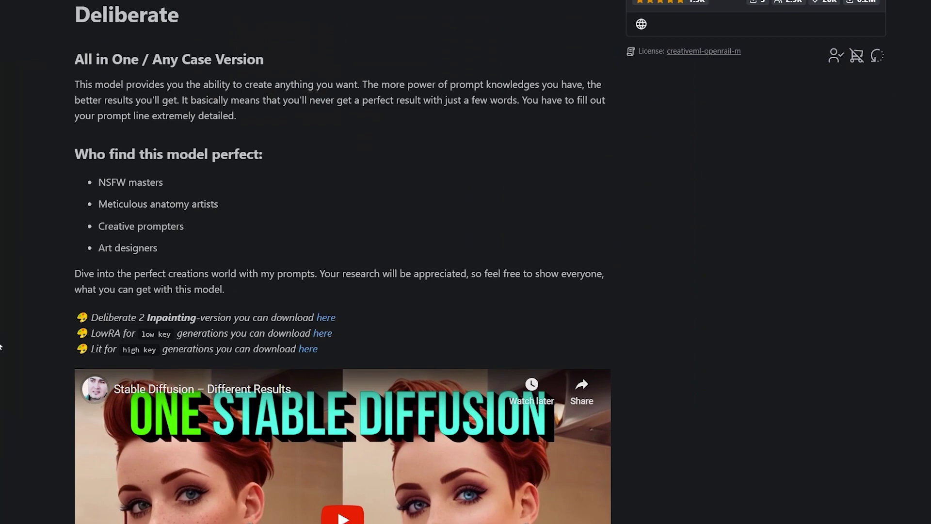
pyautogui.scroll(-6, 0, 346)
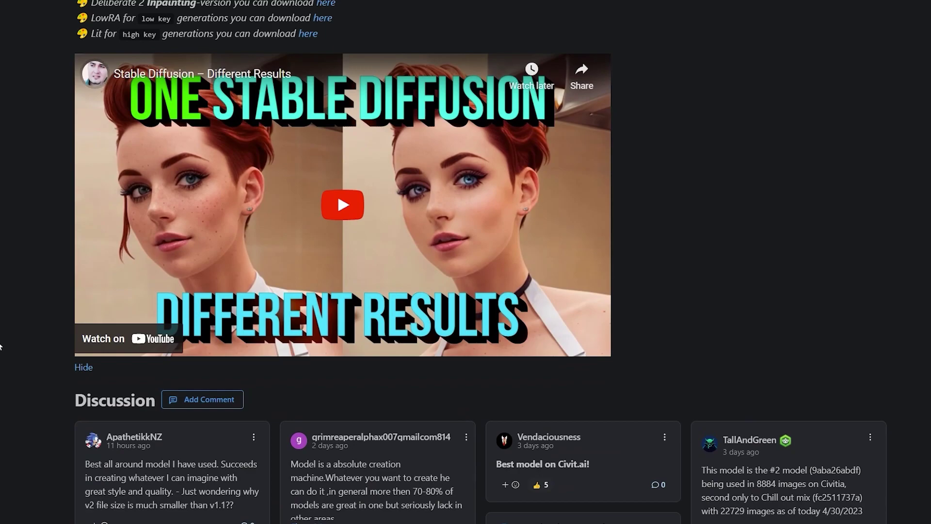
pyautogui.scroll(-2, 0, 347)
pyautogui.scroll(15, 0, 347)
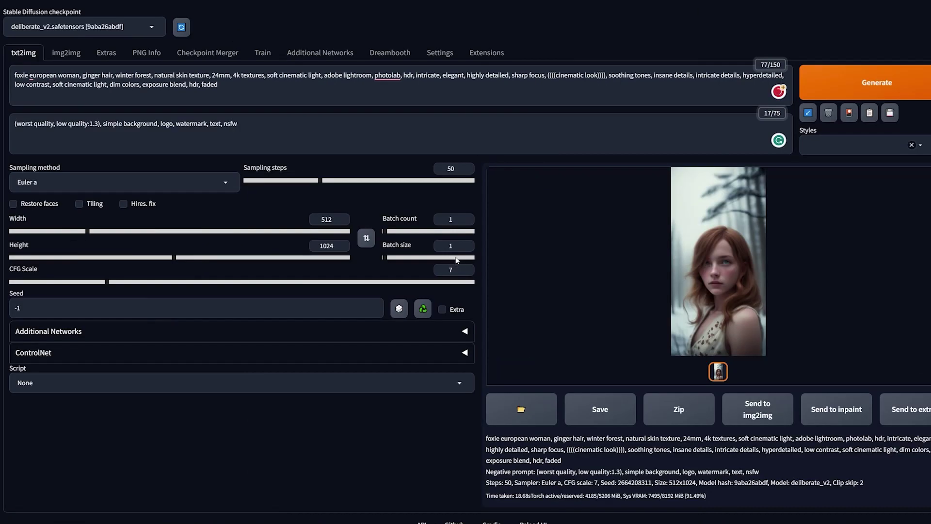
# View the ginger-haired winter forest portrait full-screen, then close the lightbox.
pyautogui.click(718, 260)
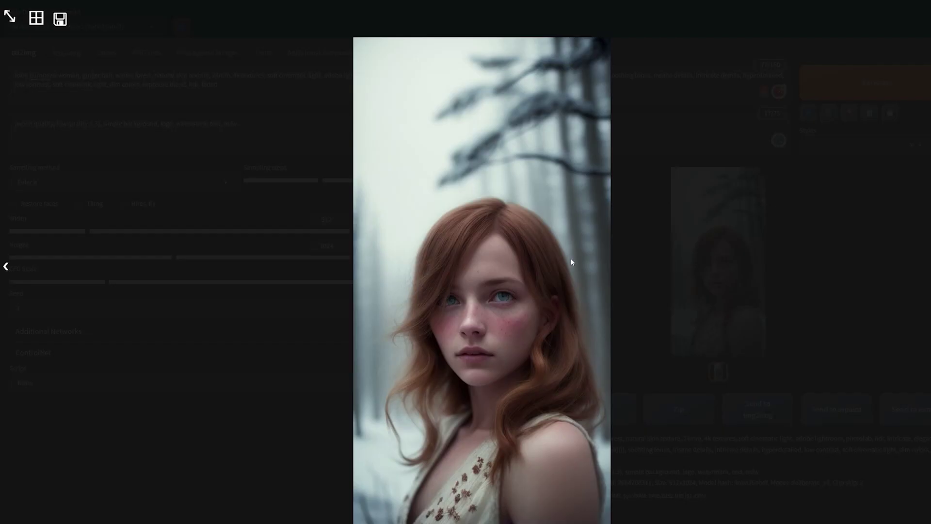
pyautogui.click(571, 262)
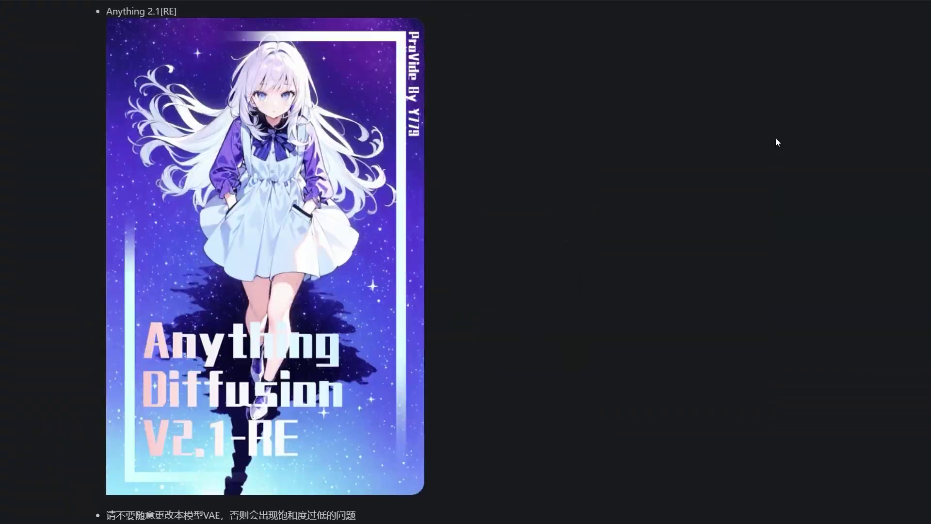
# Scroll up to the Anything V5 page header with its versions and details.
pyautogui.scroll(10, 775, 139)
pyautogui.scroll(15, 775, 88)
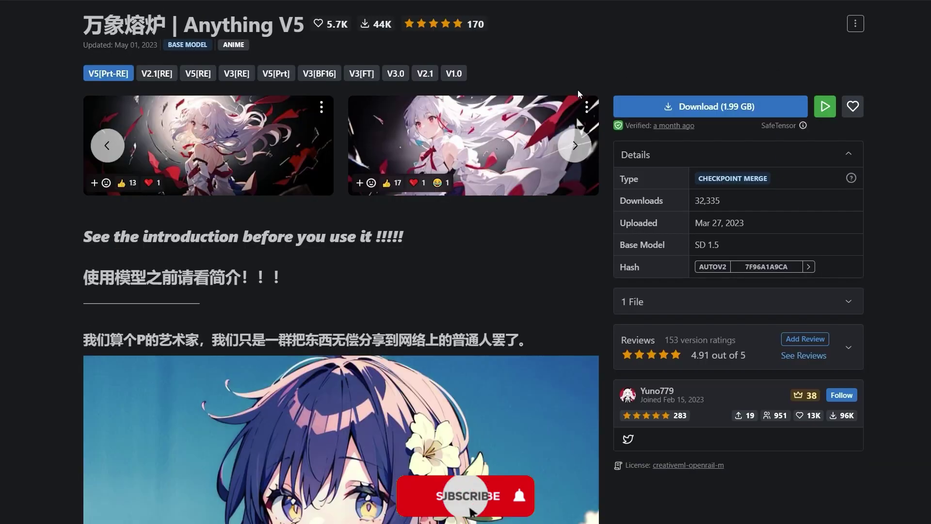